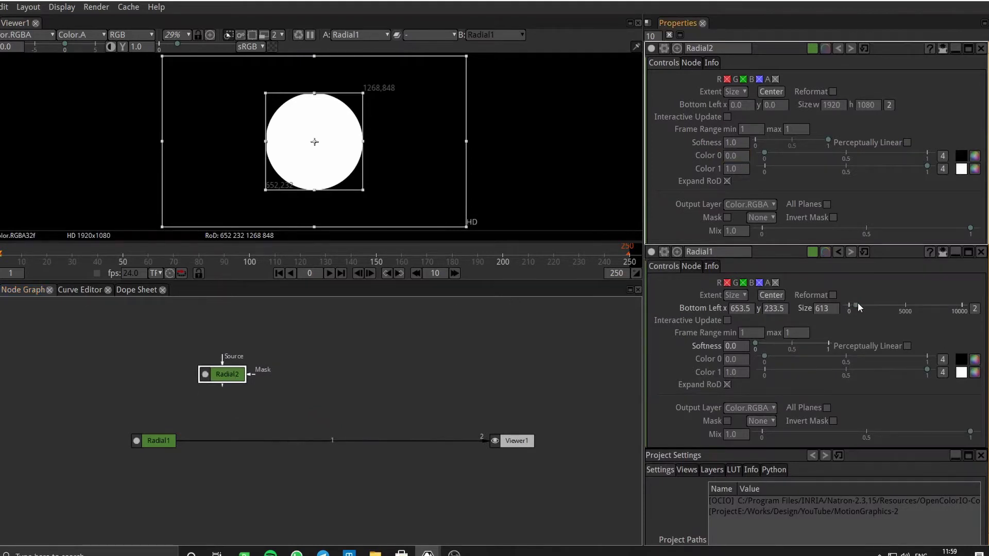
Collapse the Project Settings and Radial1 property panels
scroll(893, 328, "down", 1)
left_click(958, 423)
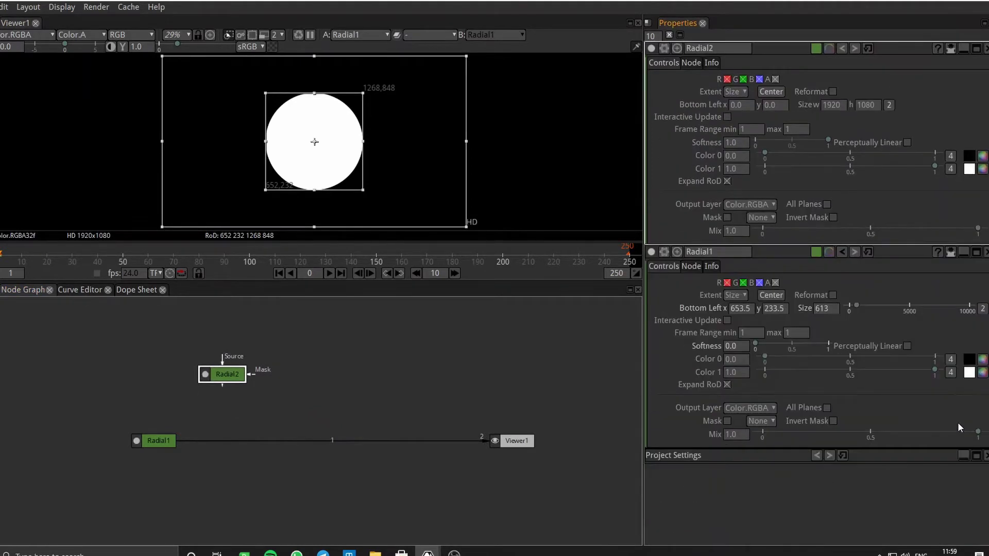
left_click(962, 252)
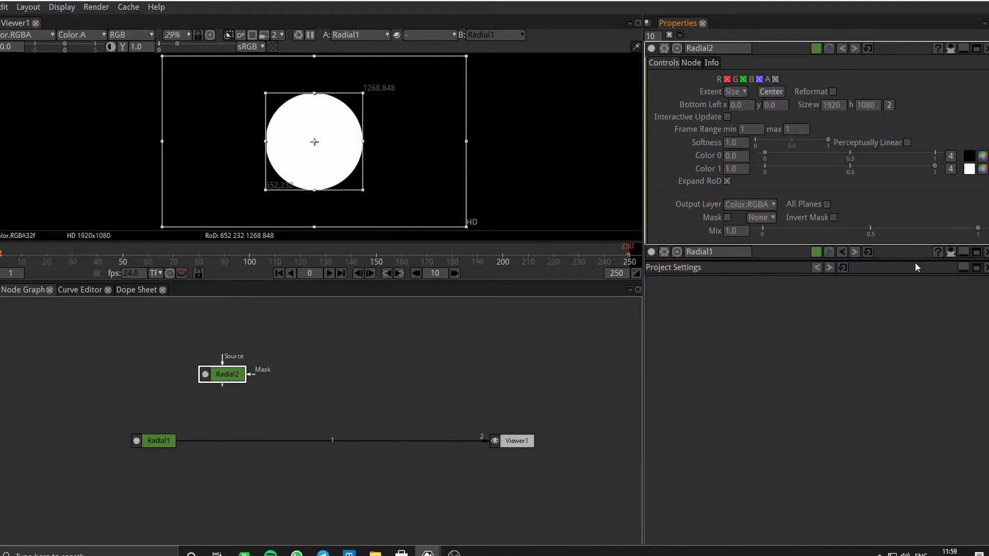
Link Radial2's width and height into one size value, set it to 524, and center the shape in the frame
left_click(890, 105)
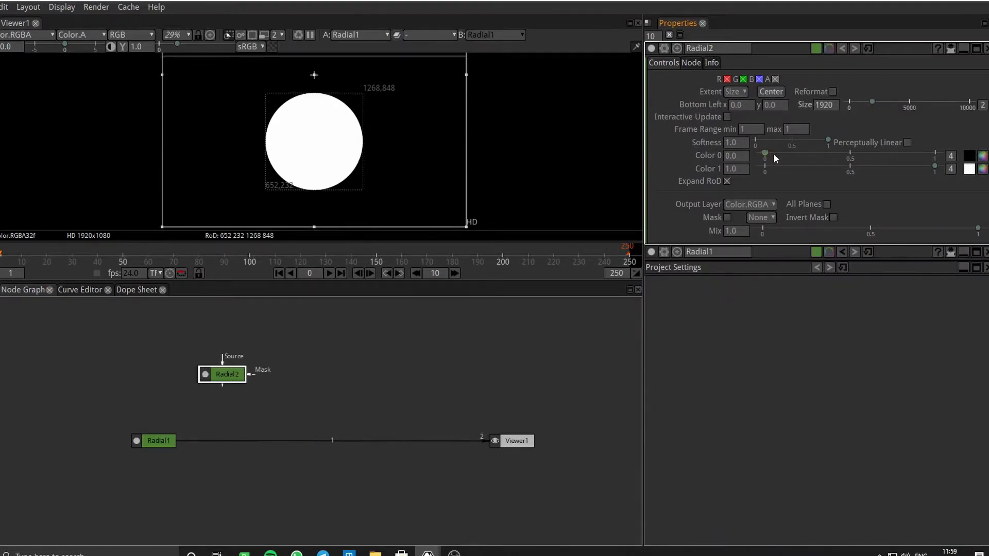
left_click_drag(861, 101, 855, 103)
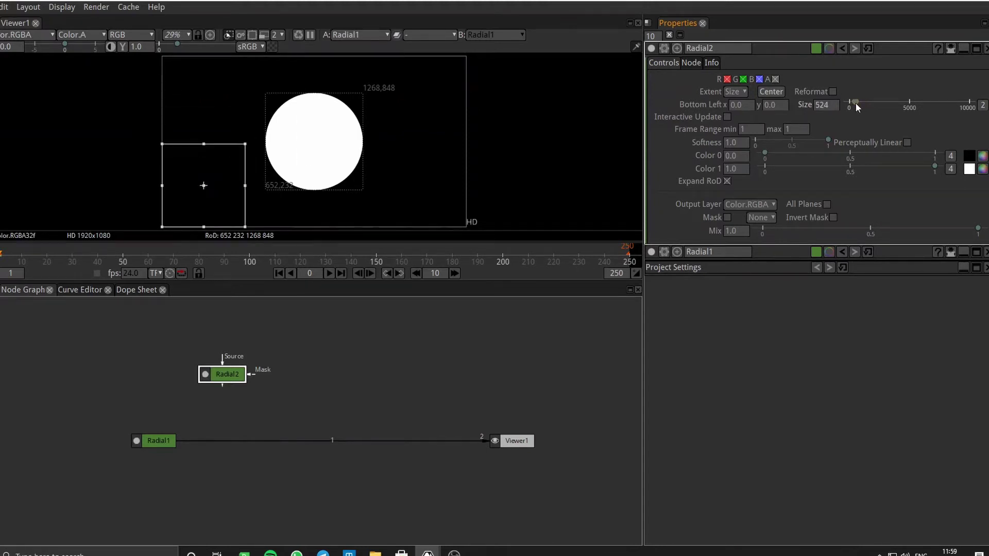
left_click(770, 93)
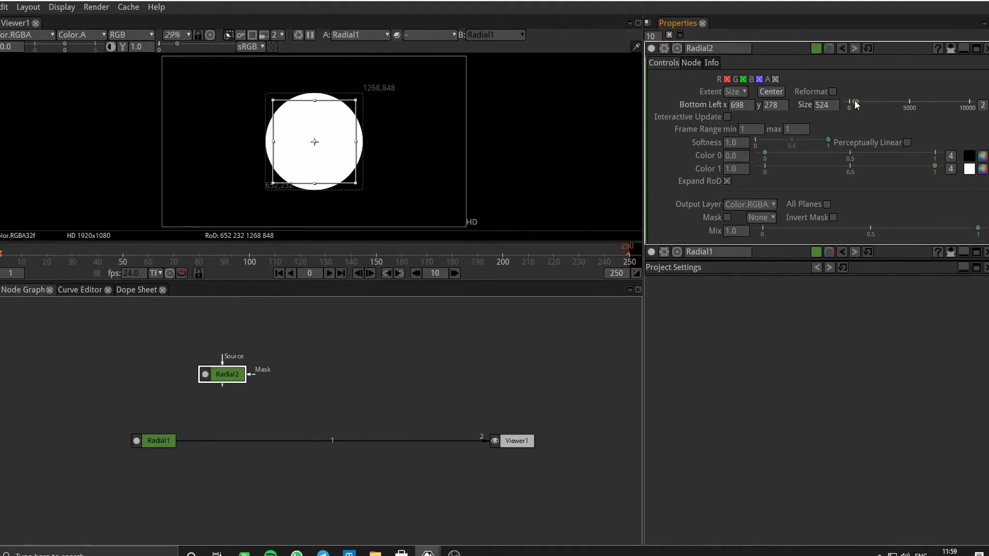
left_click_drag(855, 103, 854, 103)
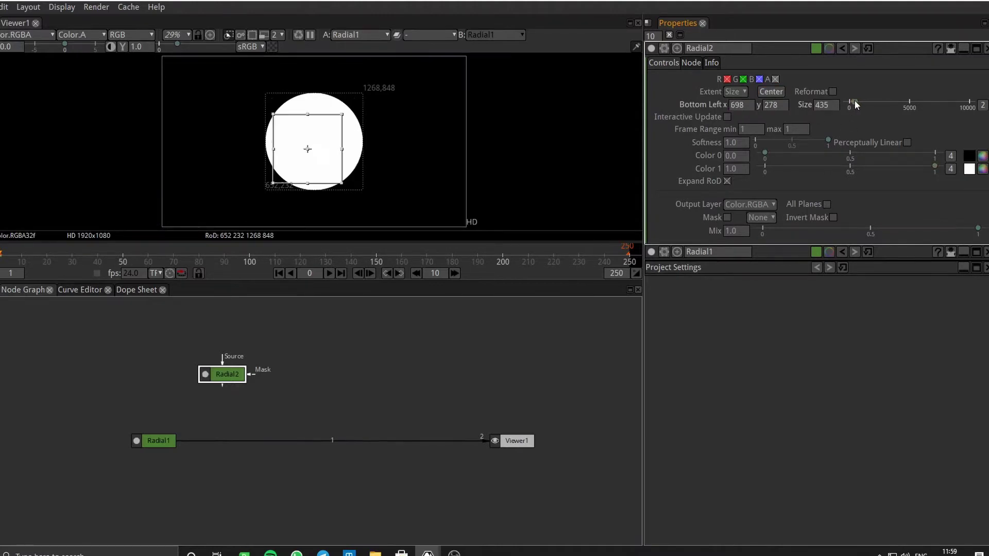
left_click(781, 92)
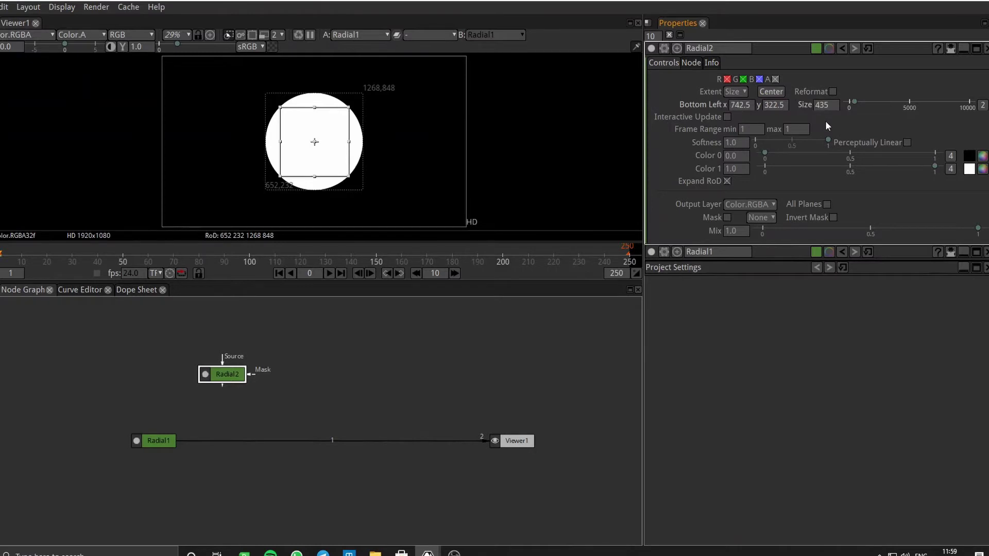
left_click_drag(856, 108, 856, 104)
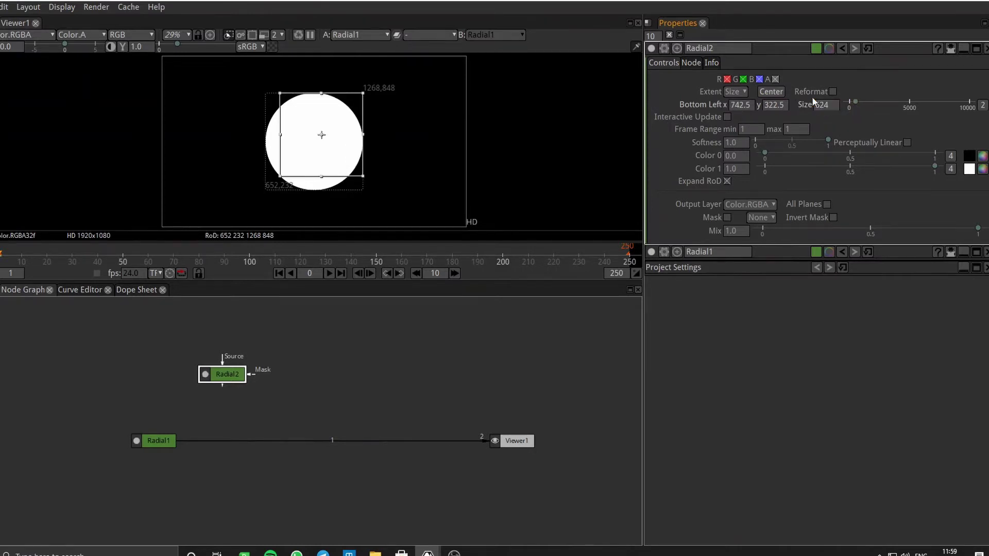
left_click(773, 92)
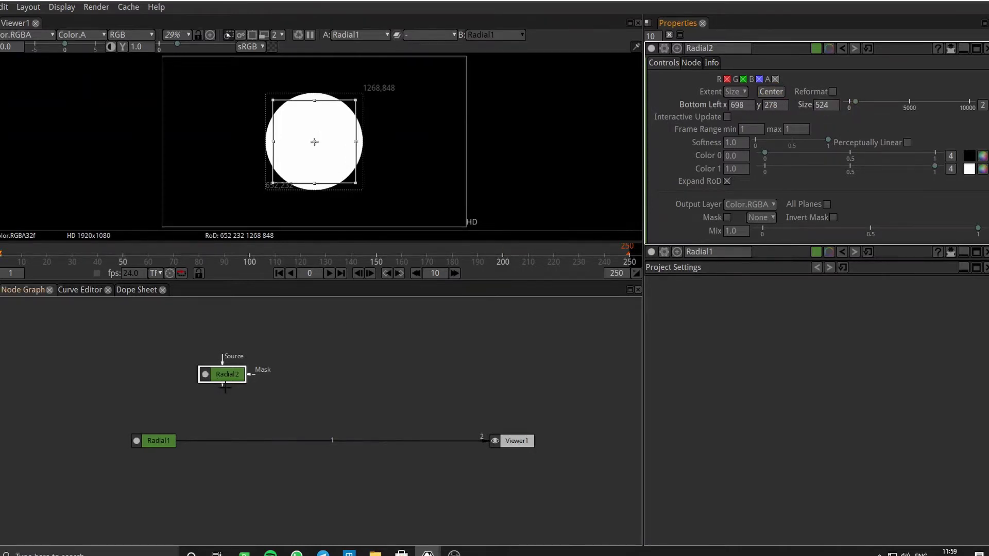
Add a Merge node to Radial2 and wire it between Radial1 and the viewer, with Radial1 feeding its B input
left_click(243, 402)
right_click(243, 403)
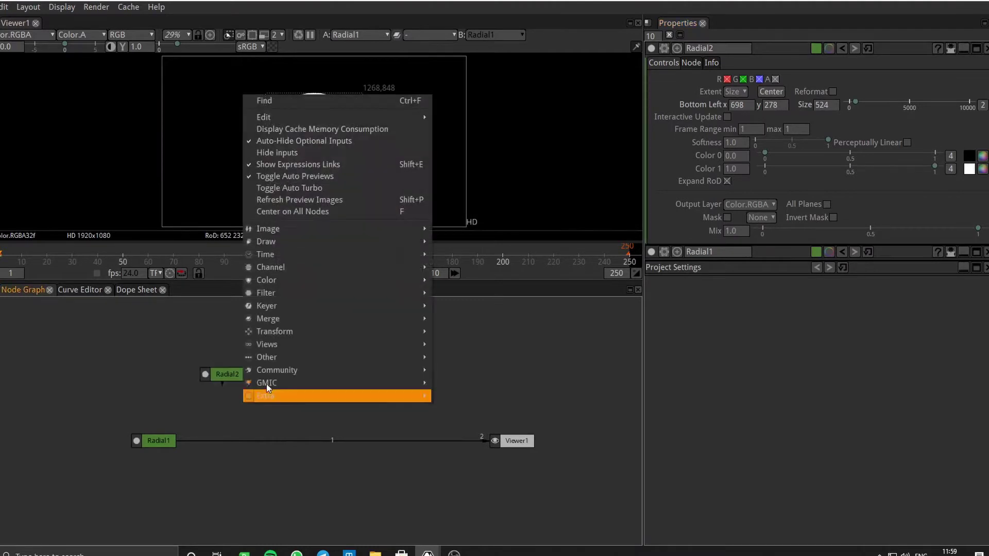
left_click(225, 379)
right_click(225, 379)
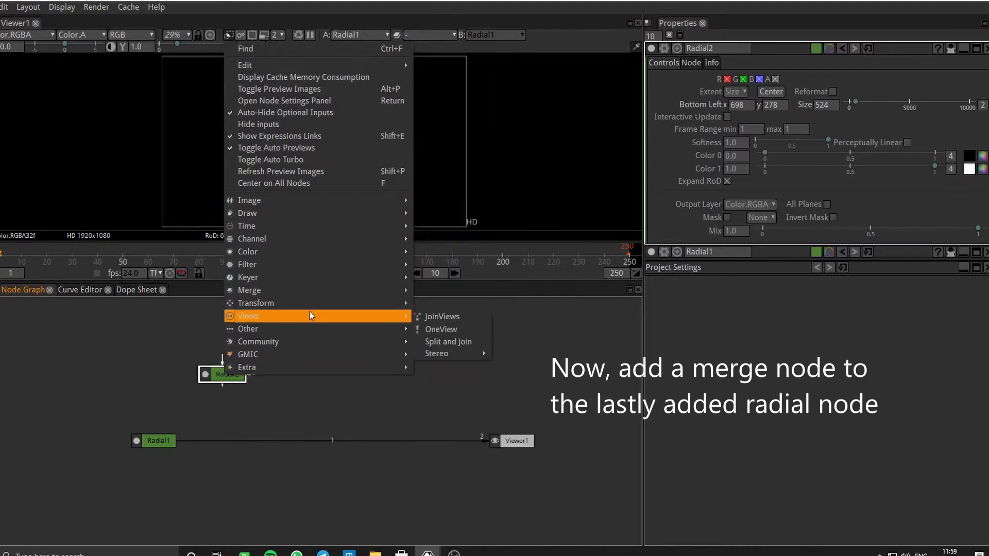
mouse_move(307, 301)
left_click(446, 356)
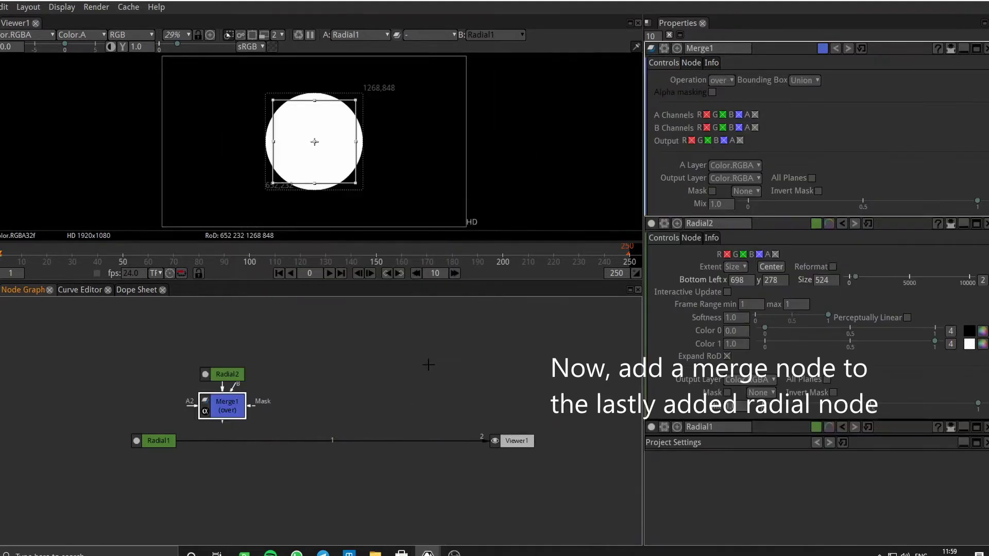
left_click_drag(483, 444, 458, 453)
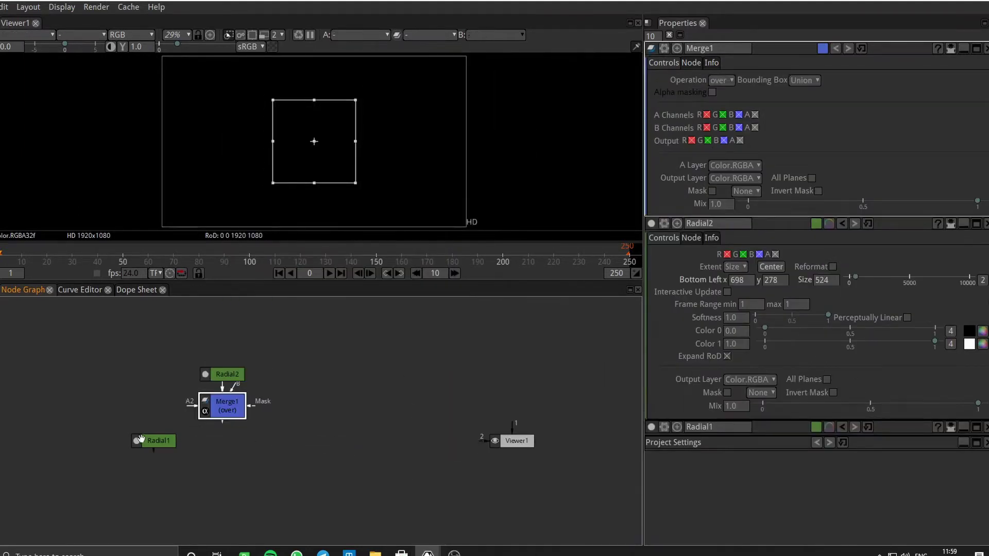
left_click_drag(190, 423, 517, 442)
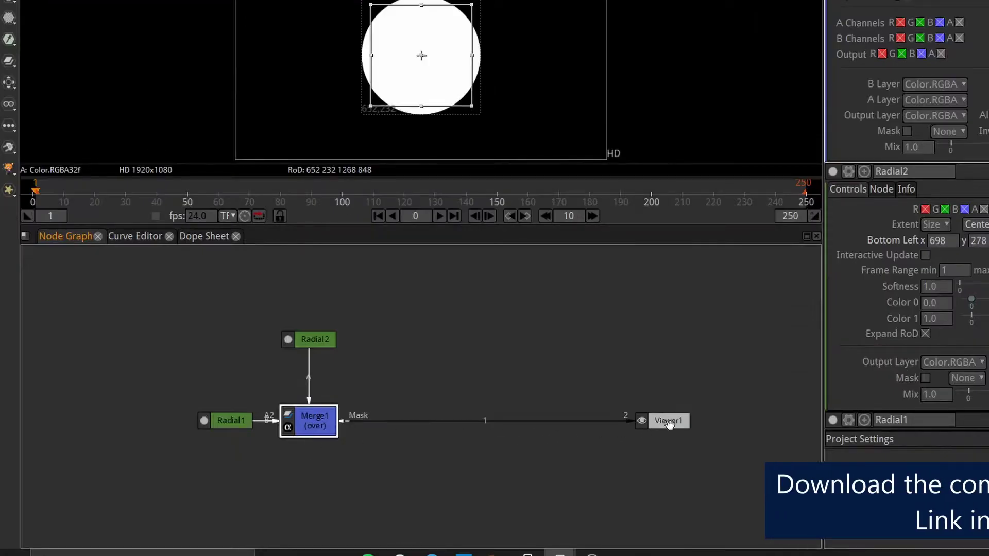
Add a community Radial_Wipe node after Merge1 and place it in line between Merge1 and the viewer
left_click(422, 370)
right_click(467, 359)
left_click(314, 422)
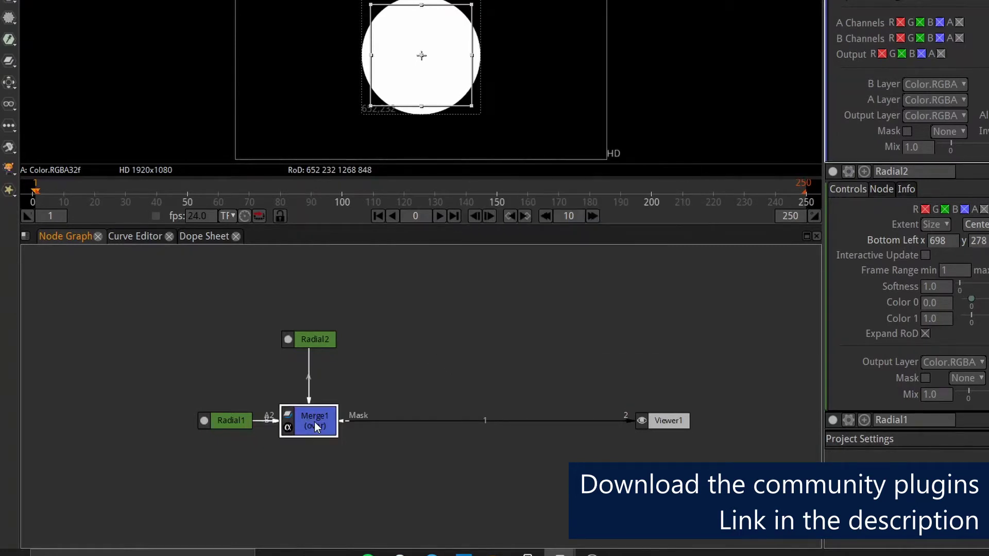
right_click(315, 422)
mouse_move(386, 388)
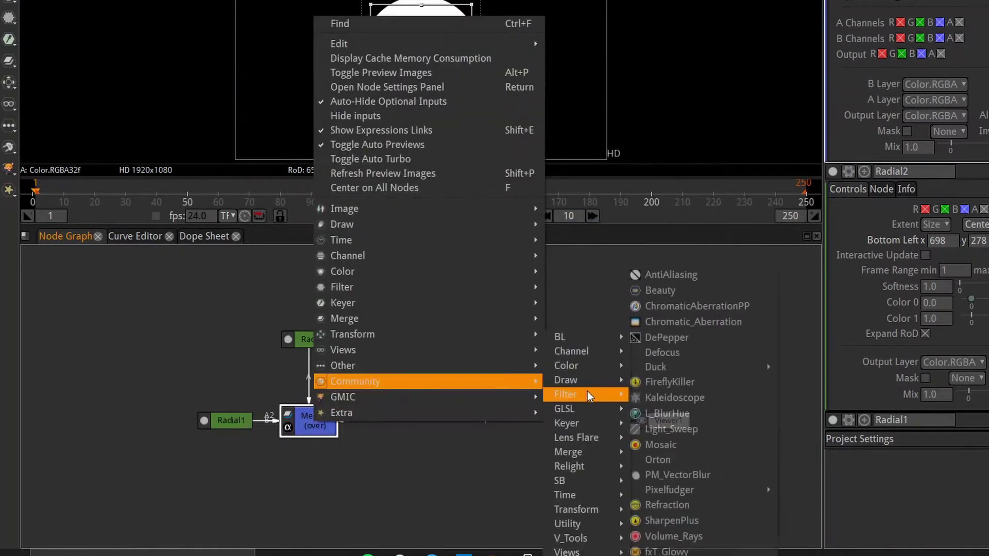
mouse_move(582, 452)
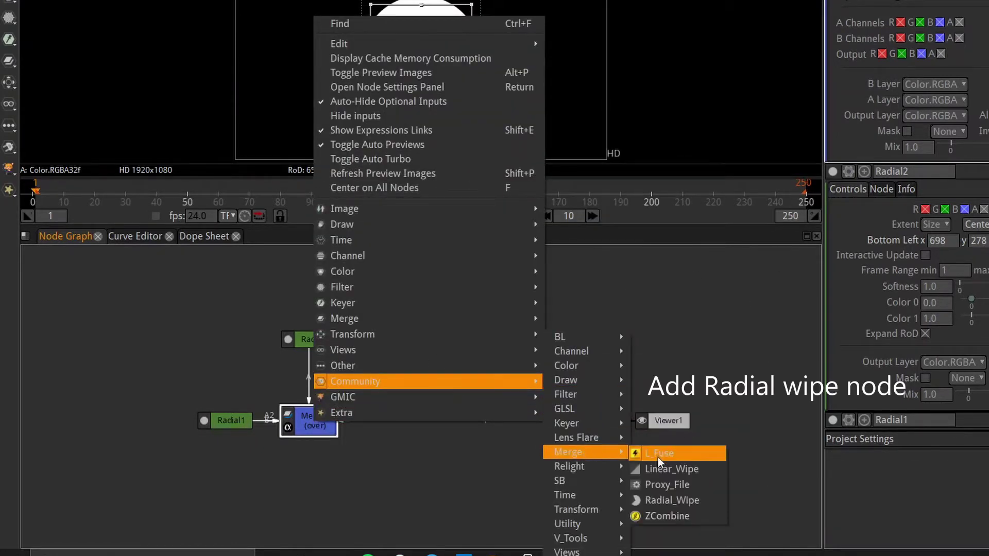
left_click(663, 498)
left_click_drag(299, 466, 393, 407)
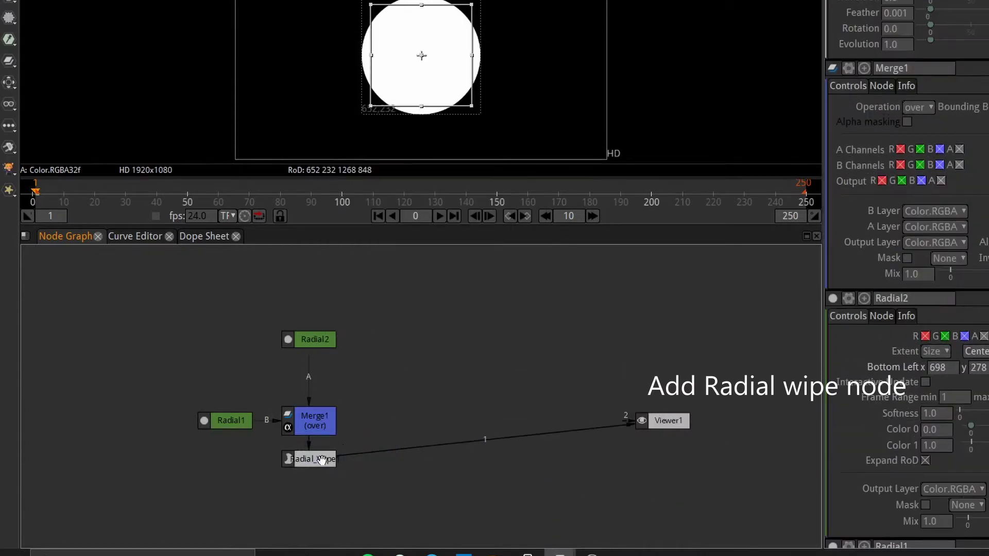
left_click_drag(322, 465, 410, 421)
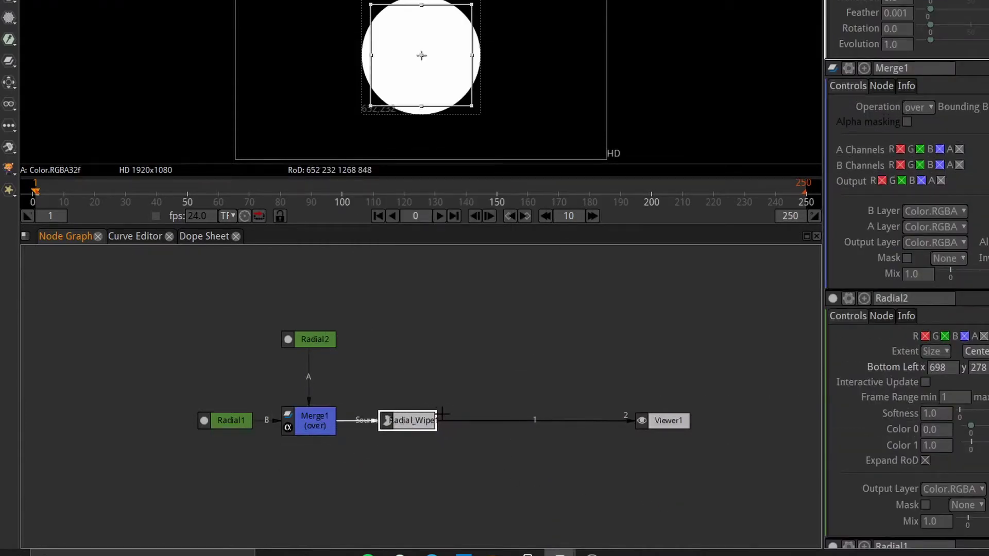
right_click(425, 423)
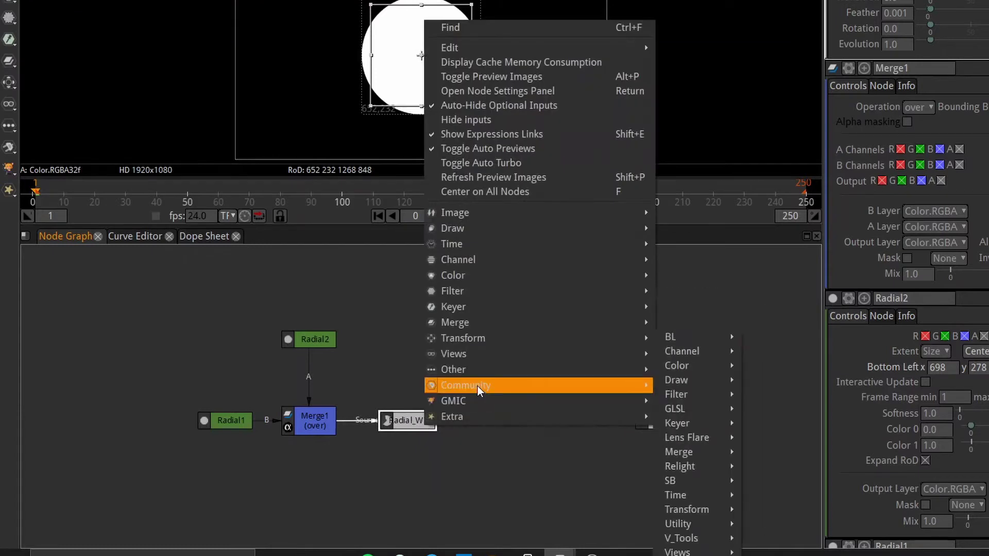
mouse_move(466, 320)
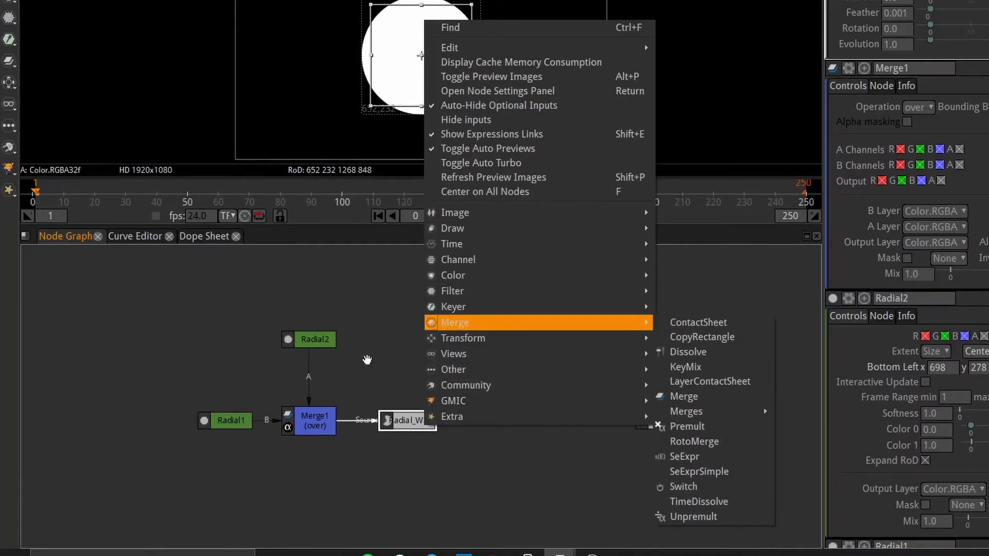
key("Escape")
Add an unconnected Solid node in the empty area above the Radial_Wipe and viewer connection
right_click(479, 336)
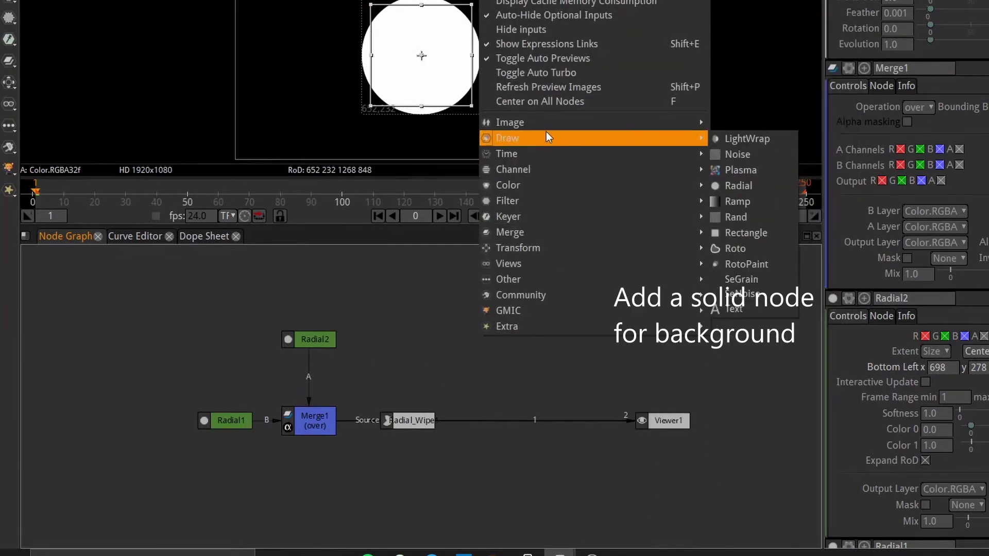
mouse_move(546, 124)
left_click(733, 203)
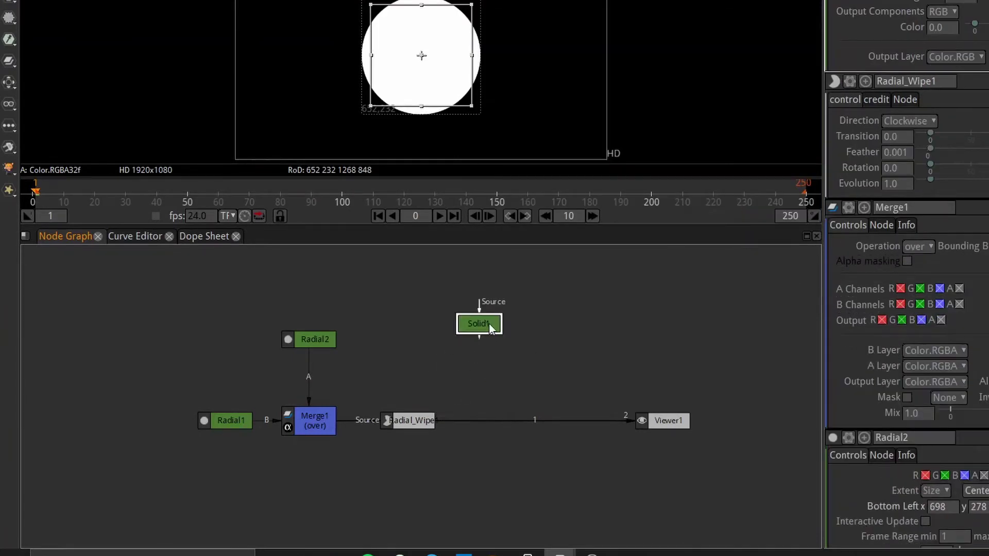
Add a second Merge node after Radial_Wipe and use the Solid node as its B input
left_click(419, 422)
right_click(419, 422)
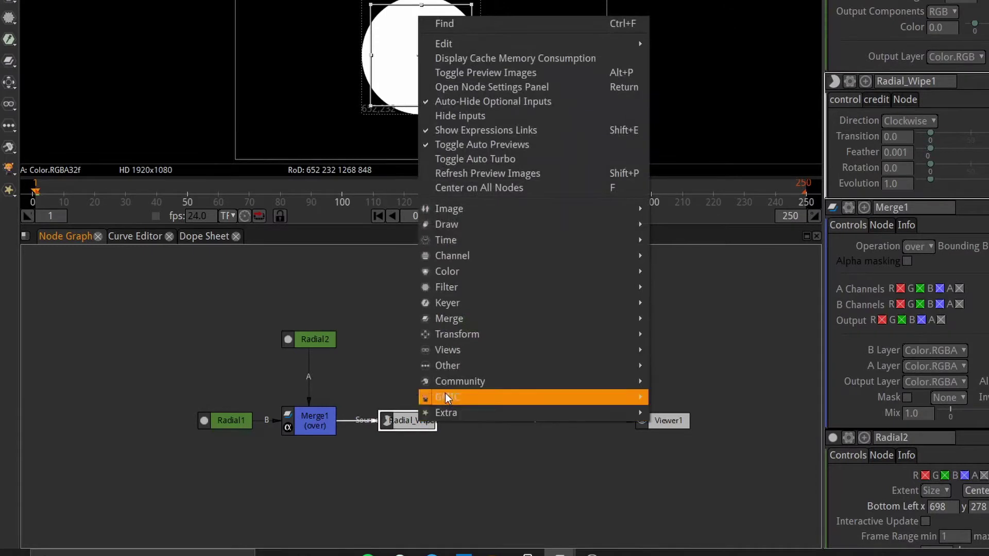
mouse_move(462, 326)
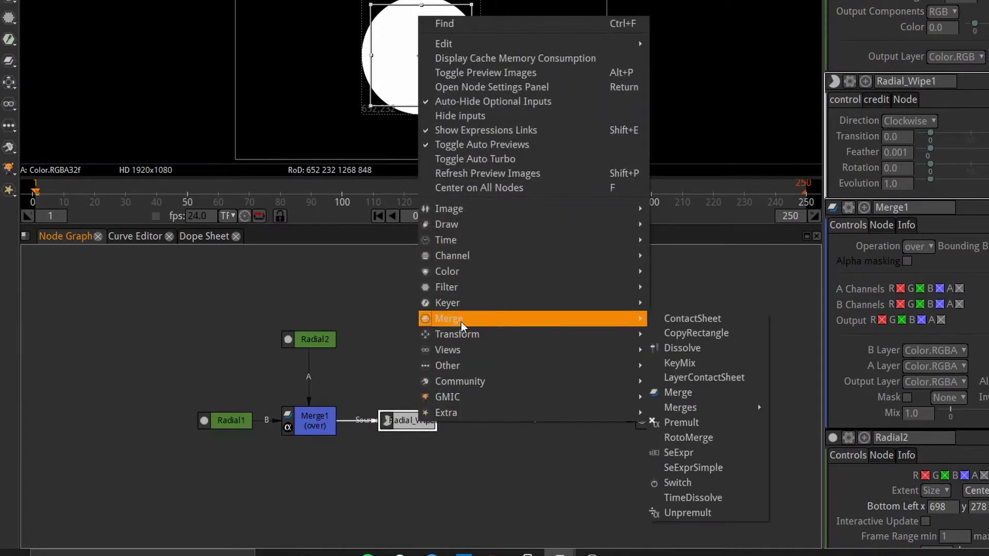
left_click(688, 394)
left_click_drag(409, 460, 477, 345)
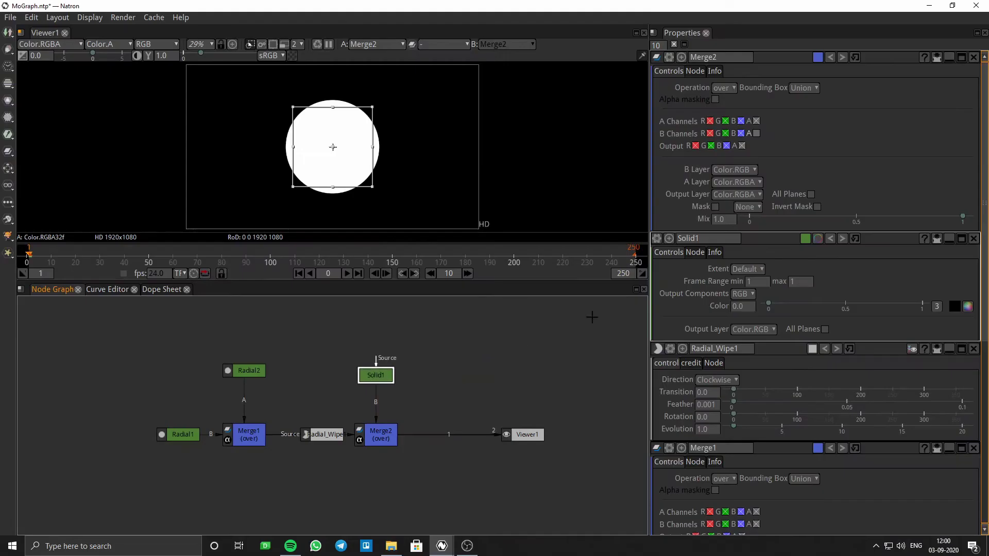
Rename the Solid node to BG
left_click(730, 240)
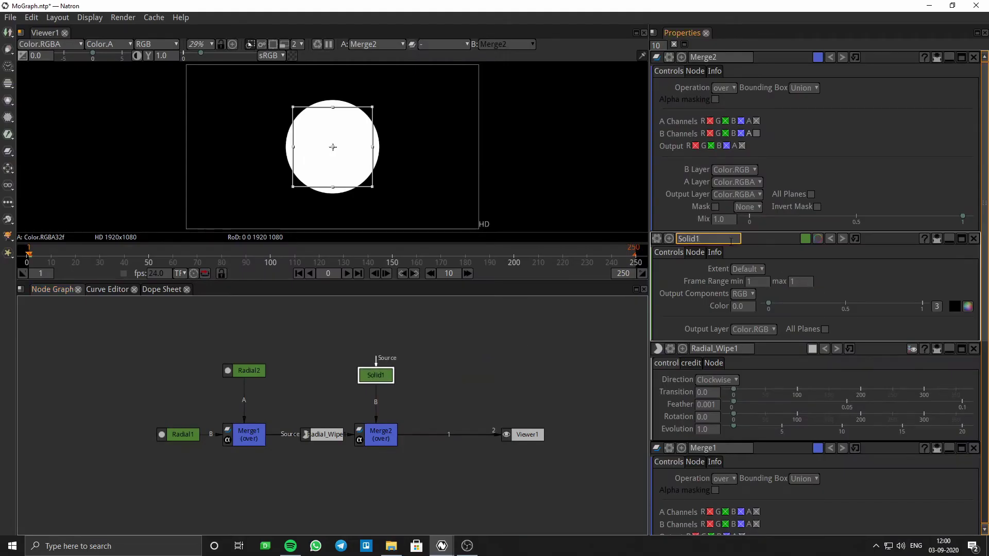
key("ctrl+a")
type("B")
Set the BG solid's color to a bright blue of about r 0.0069, g 0.2232, b 0.9386
left_click(967, 306)
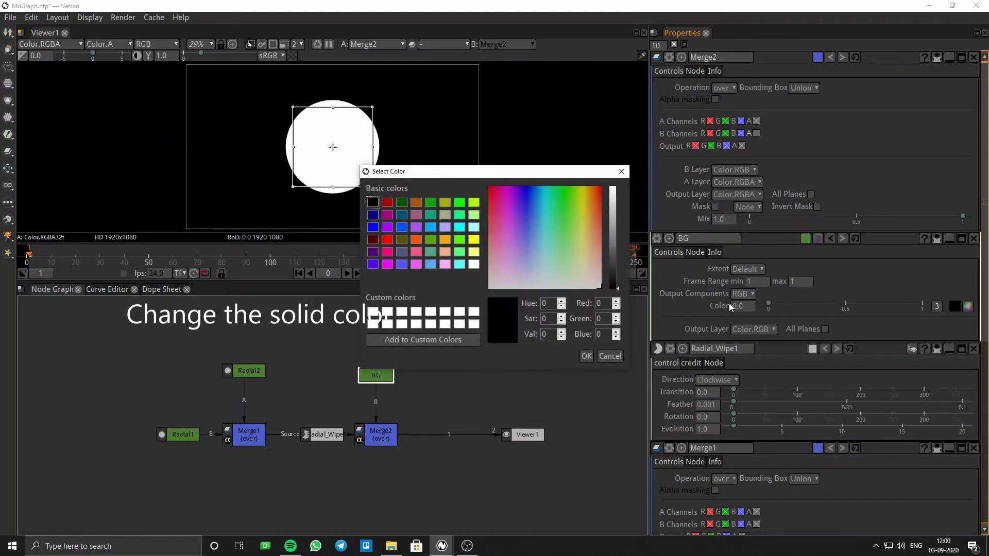
left_click(604, 217)
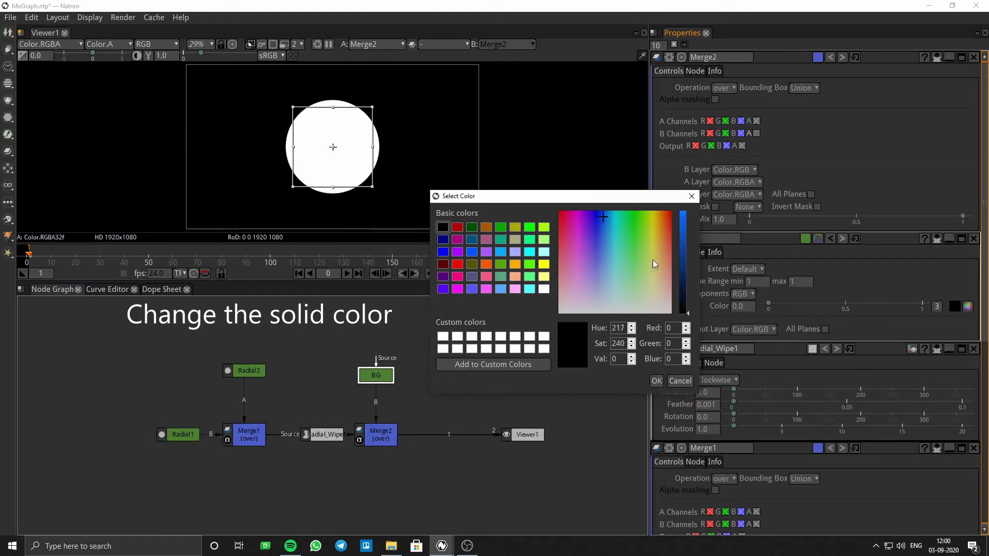
left_click(684, 256)
left_click_drag(684, 255, 683, 221)
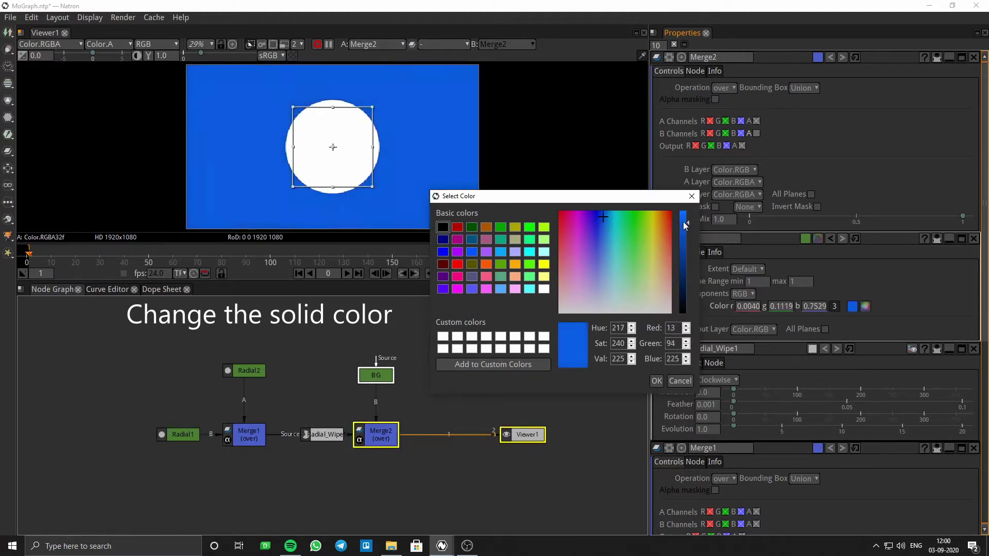
left_click(605, 219)
left_click_drag(685, 221, 686, 218)
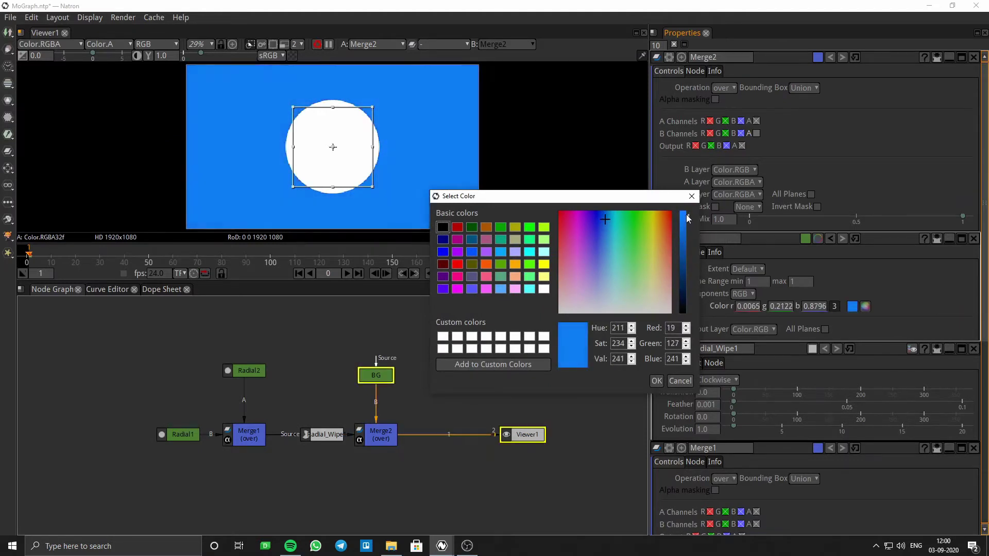
left_click(657, 381)
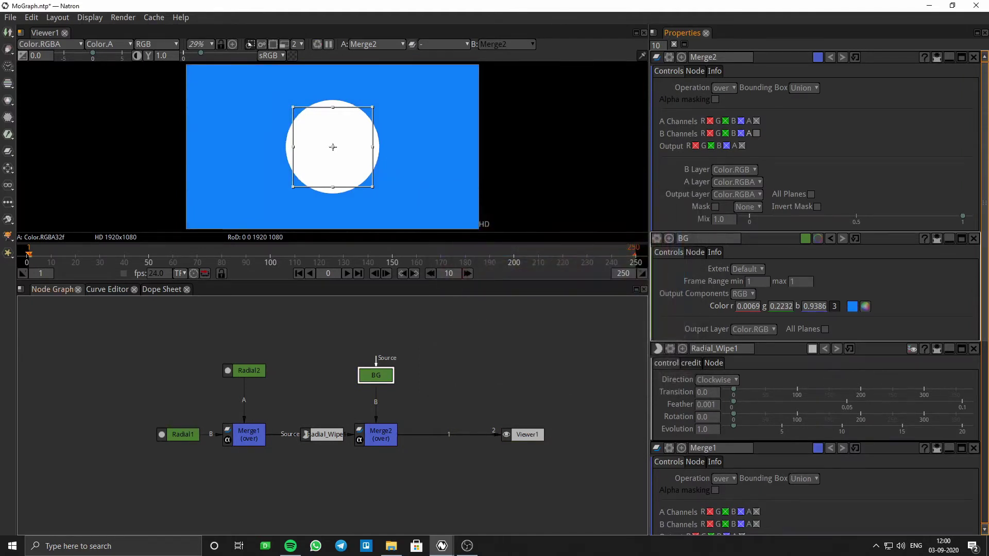
Set Radial2's Color 1 to a background-matching blue of r 0.0021, g 0.2422, b 1.0 and its softness to 0
scroll(851, 280, "down", 10)
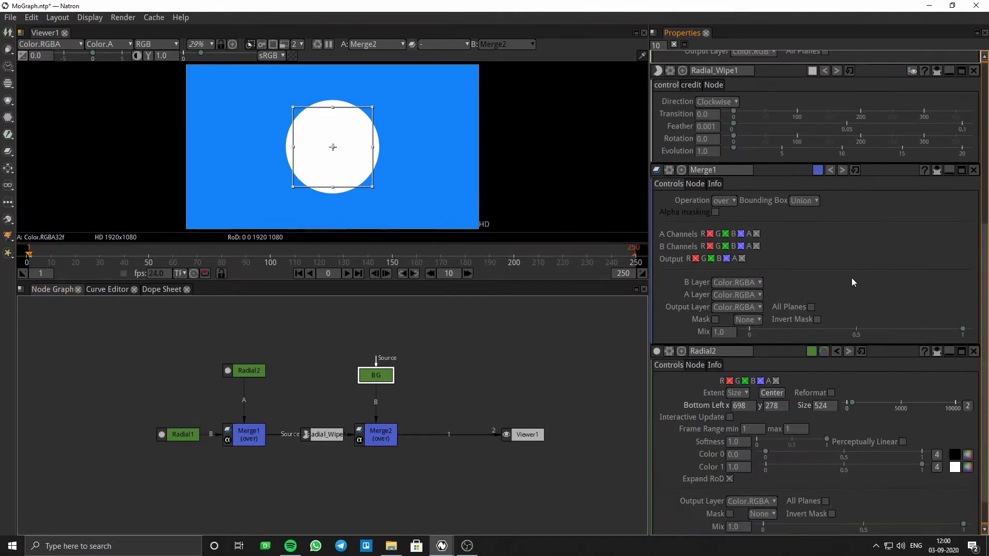
left_click(968, 432)
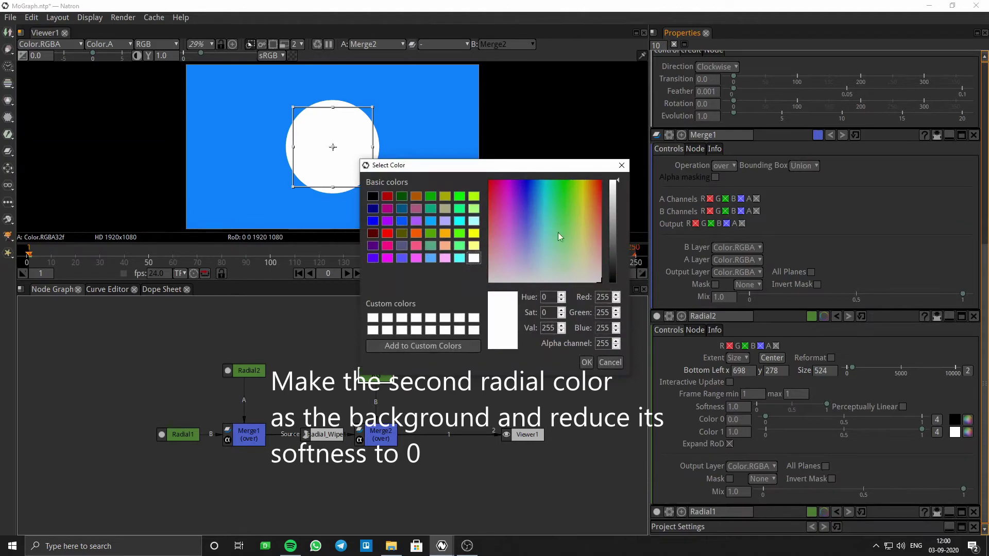
left_click_drag(534, 199, 535, 183)
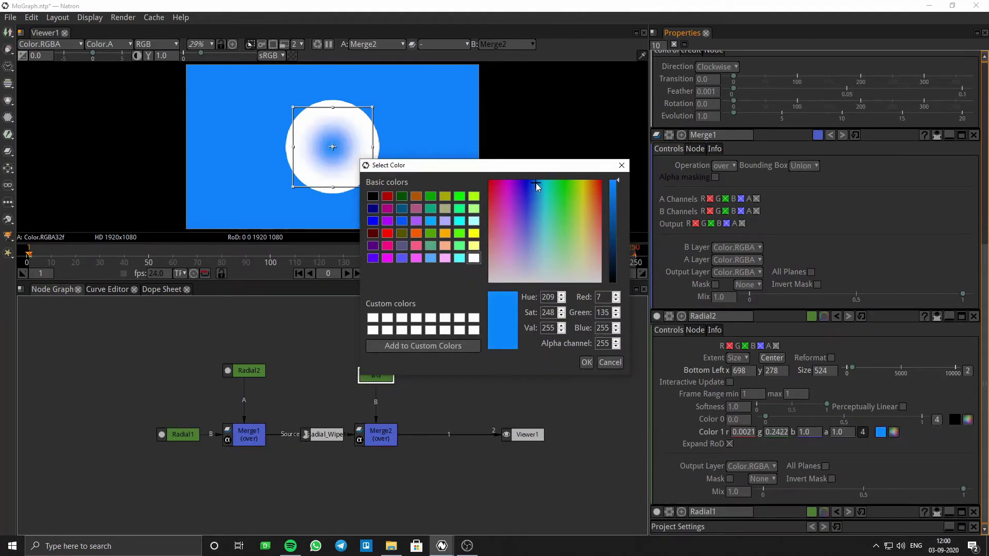
left_click(587, 363)
left_click_drag(825, 403, 722, 405)
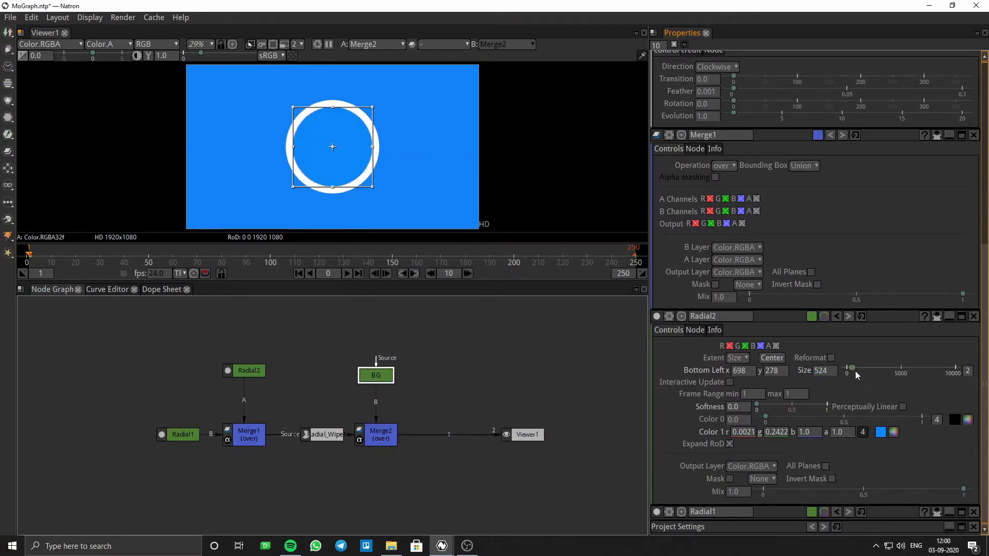
Resize Radial2 about the frame's center to a size of about 547 so a thin white ring surrounds it
left_click_drag(853, 369, 854, 371)
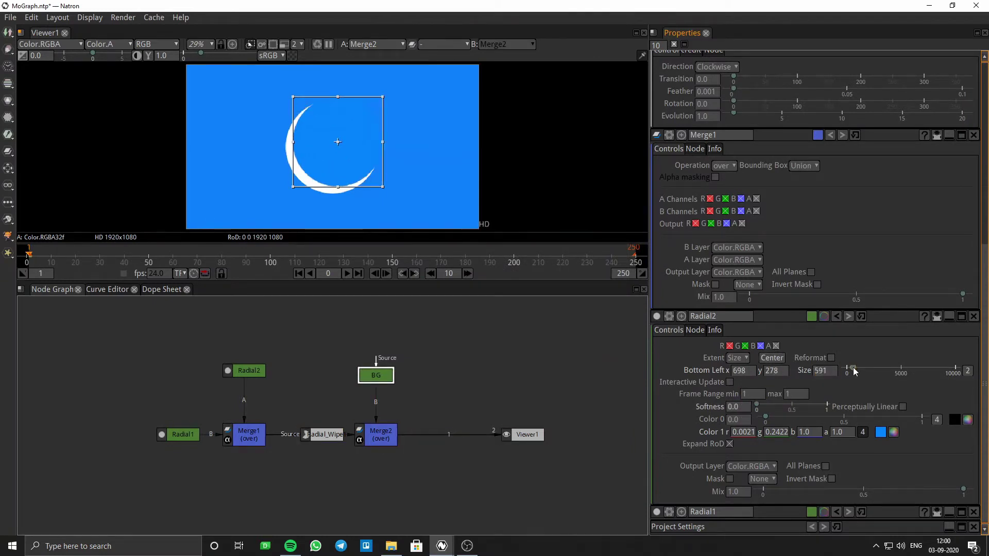
left_click(769, 357)
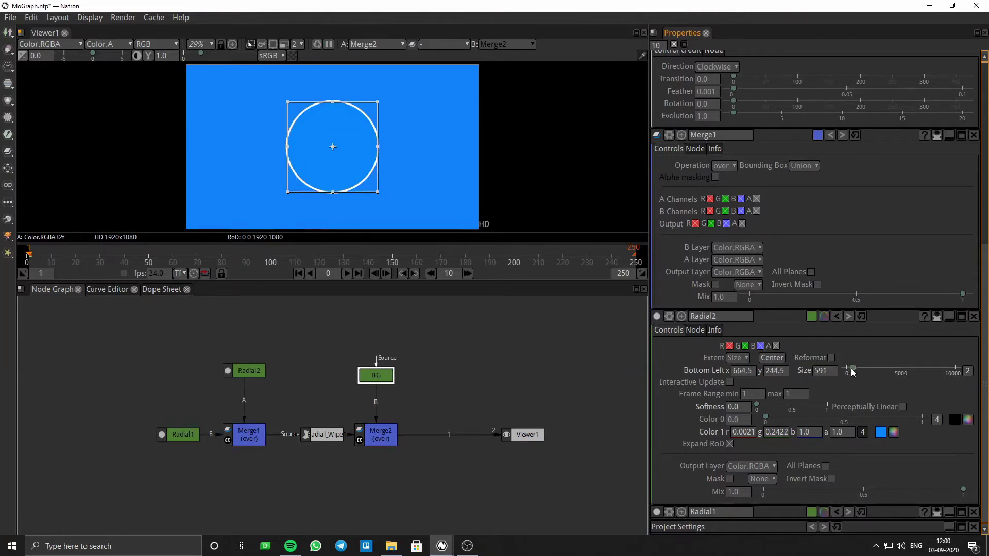
left_click_drag(853, 372, 854, 373)
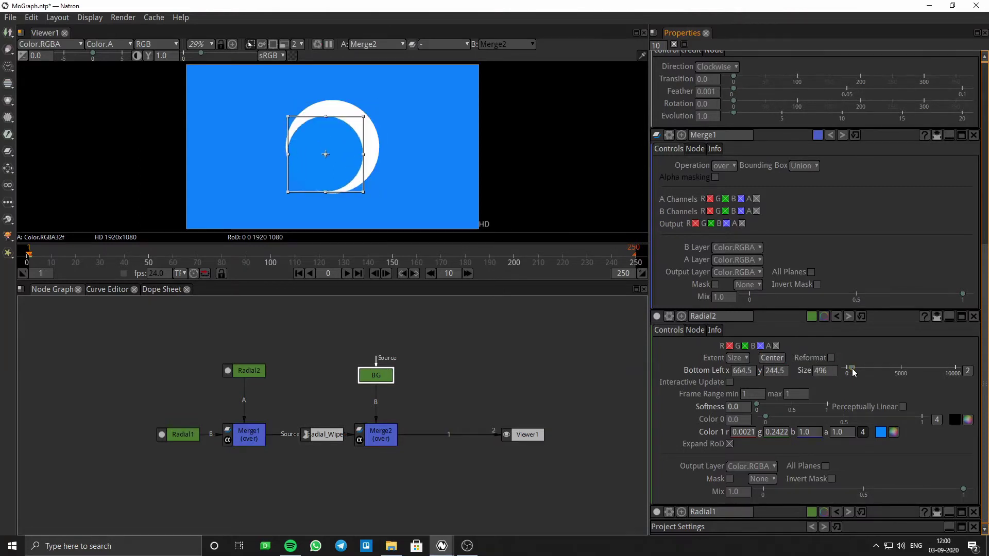
left_click(771, 358)
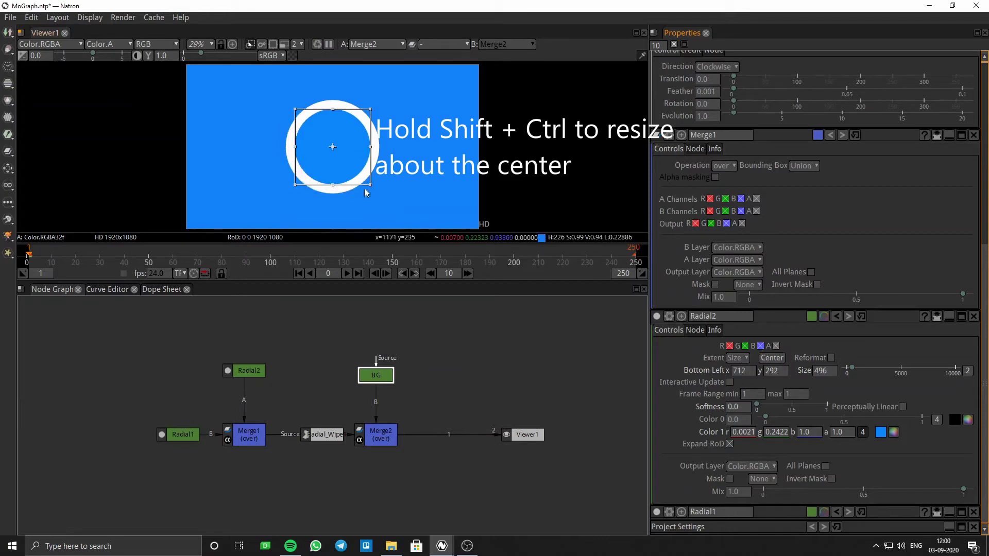
left_click_drag(370, 185, 376, 189)
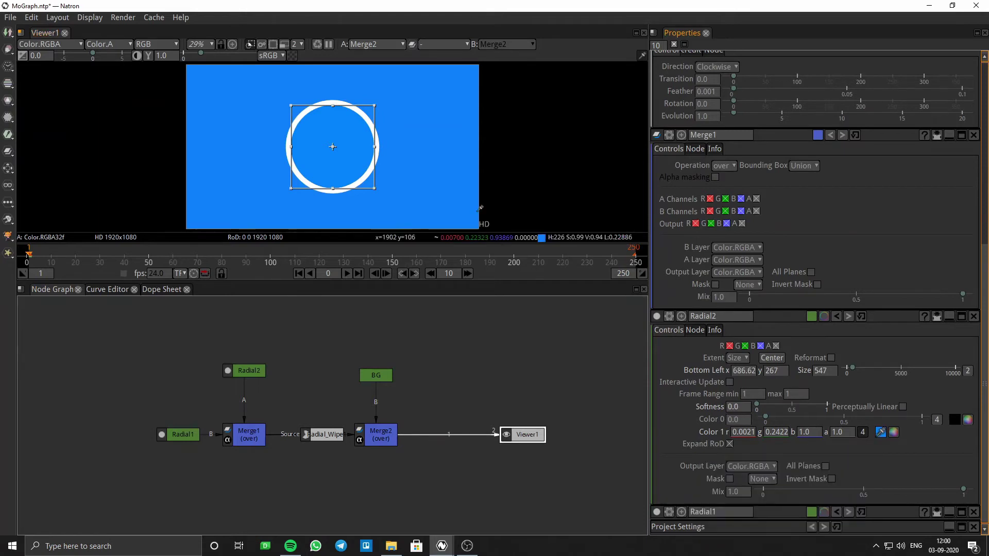
left_click(492, 349)
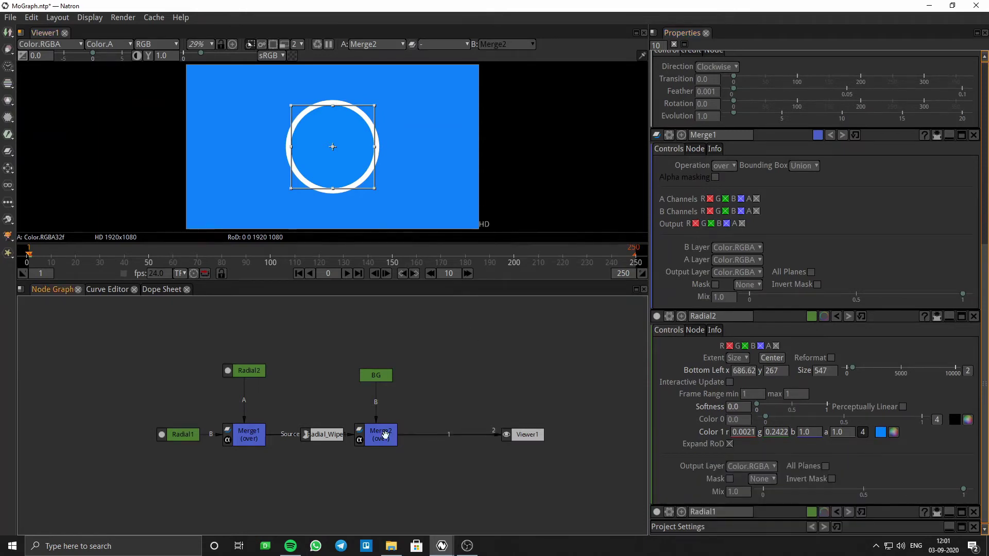
Shift the Radial_Wipe node slightly toward Merge1 and set the timeline's last frame to 60
left_click_drag(320, 437, 313, 439)
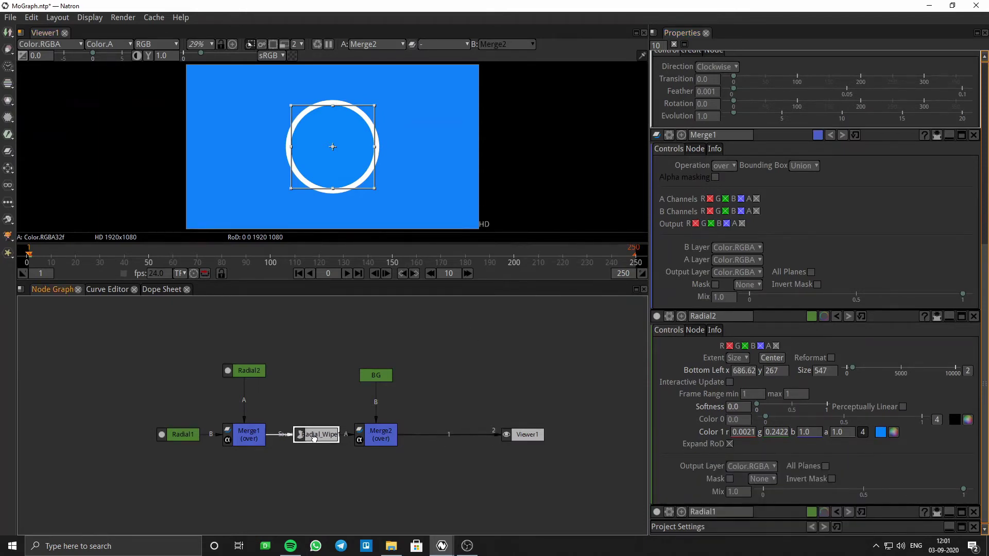
left_click(623, 273)
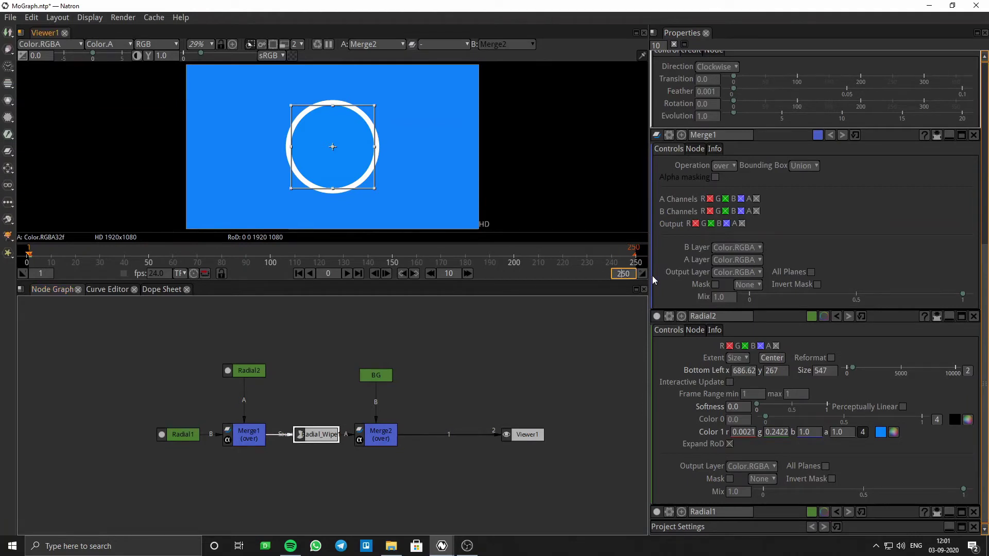
type("60")
key("Return")
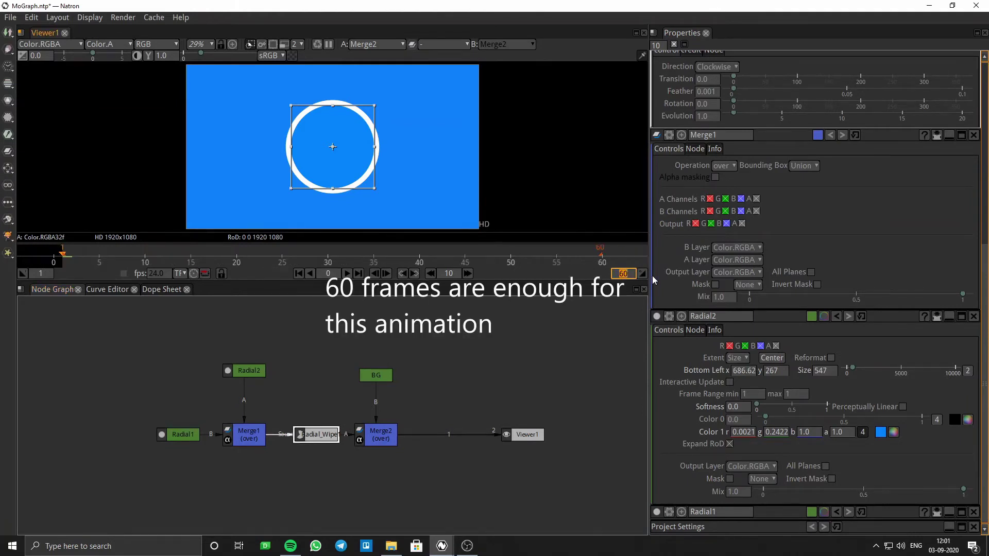
Open the Curve Editor and collapse the properties of every node except Radial_Wipe1
left_click(97, 290)
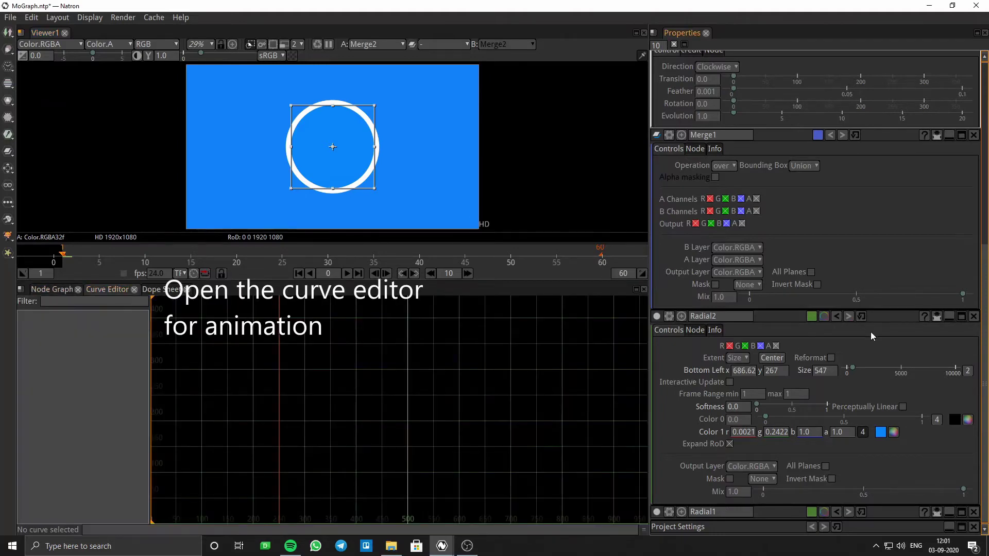
scroll(868, 279, "up", 8)
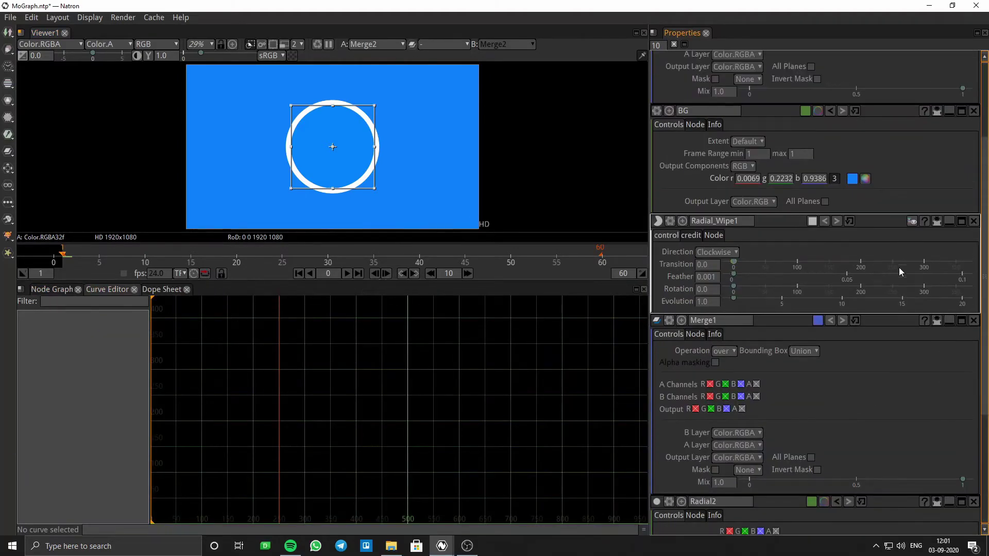
left_click(948, 321)
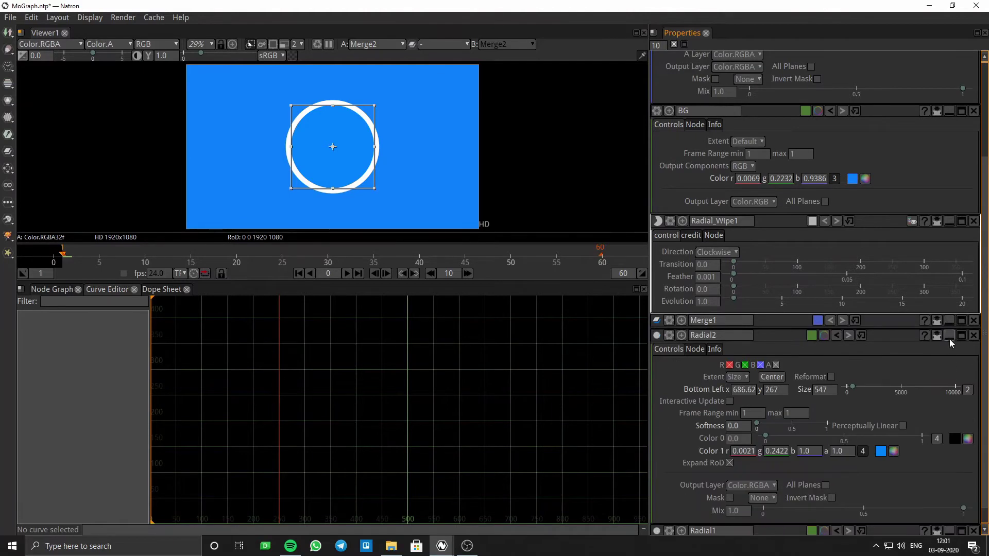
left_click(949, 337)
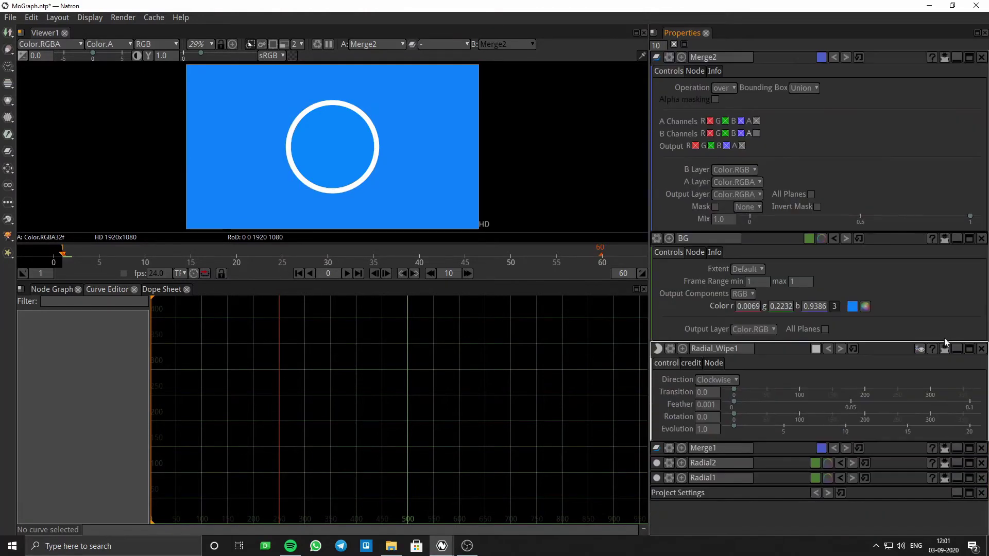
left_click(956, 239)
left_click(955, 59)
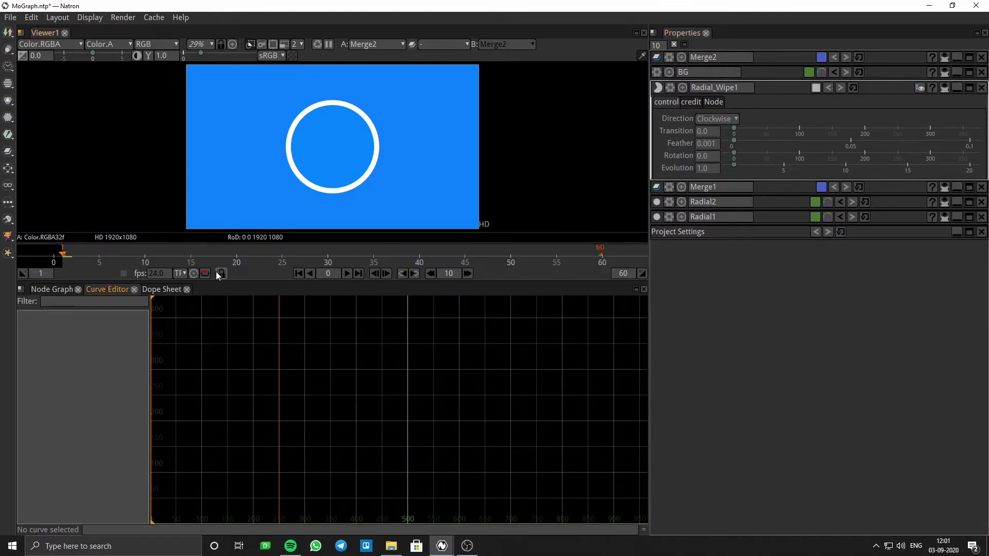
At frame 60, keyframe Radial_Wipe1's Transition at 0 and its Rotation at about 359.99
double_click(329, 274)
type("6")
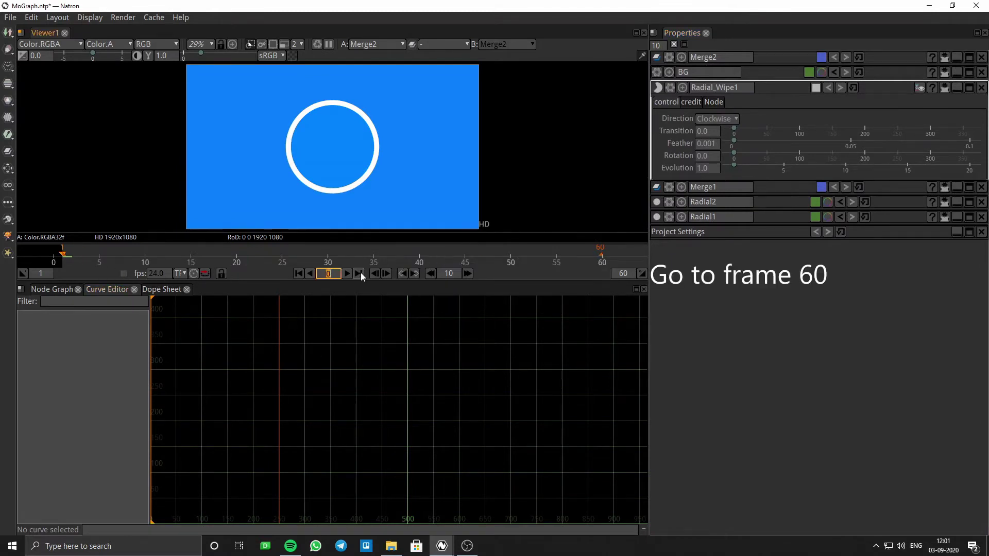
type("0")
key("Return")
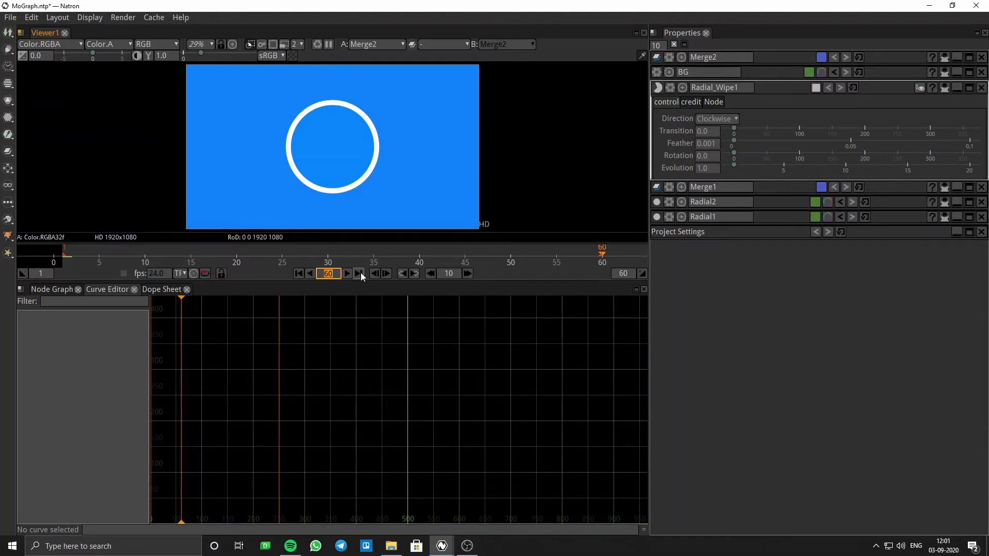
right_click(704, 131)
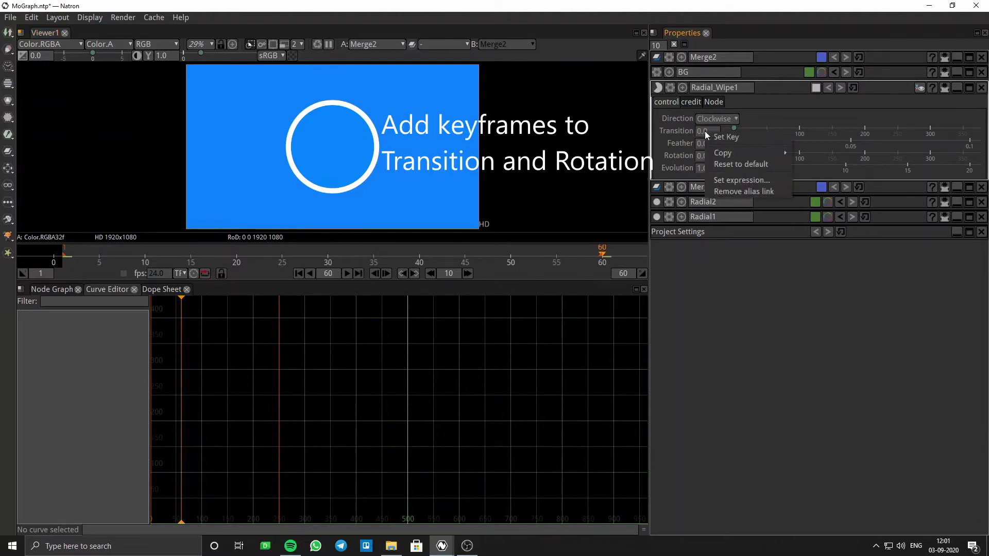
left_click(711, 135)
right_click(709, 156)
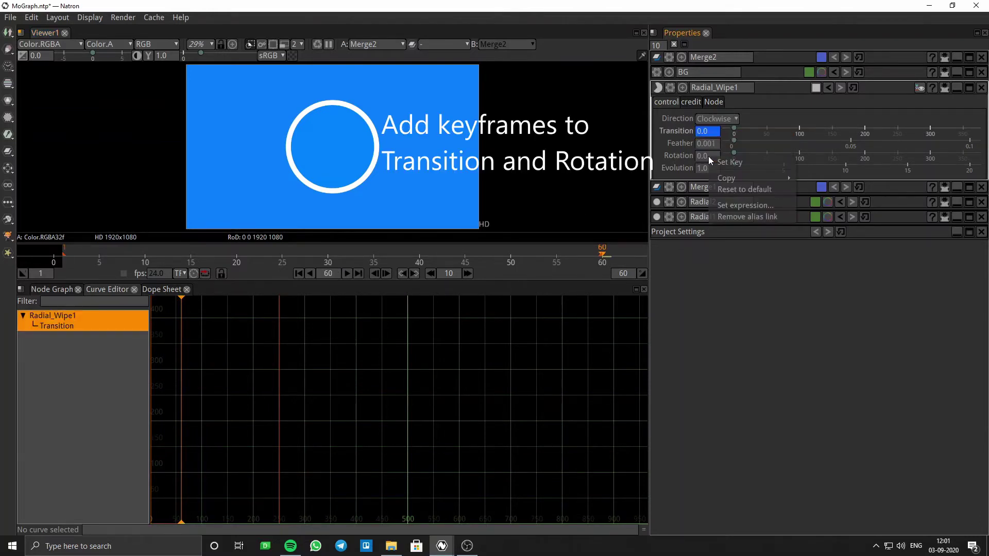
left_click(716, 161)
left_click_drag(734, 157, 974, 162)
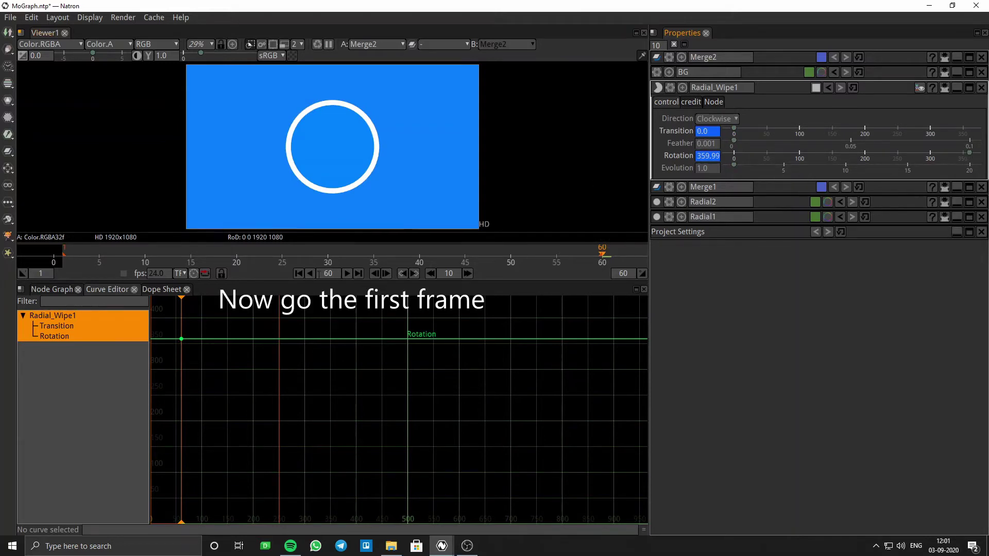
At frame 1, key Radial_Wipe1's Transition at about 359.99 and its Rotation at 0
type("1")
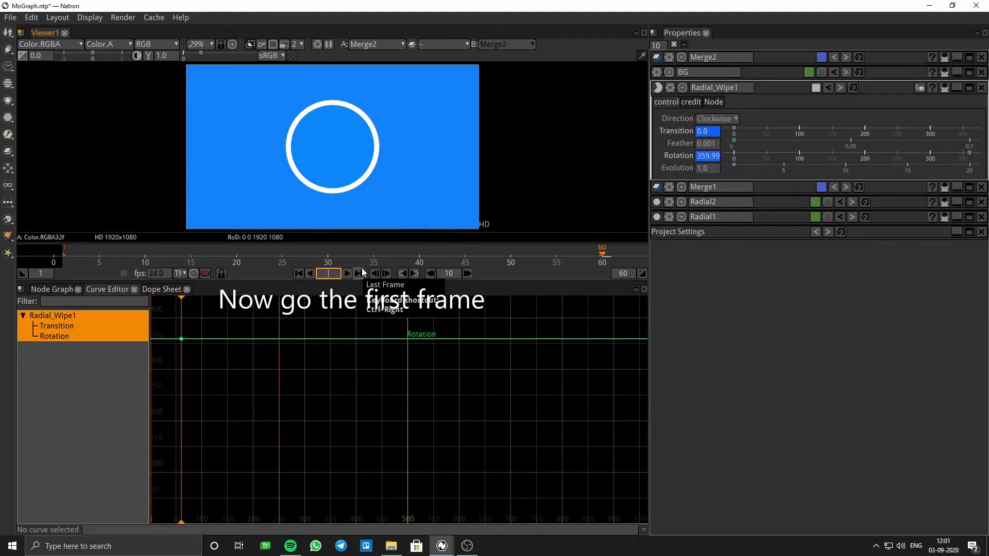
key("Return")
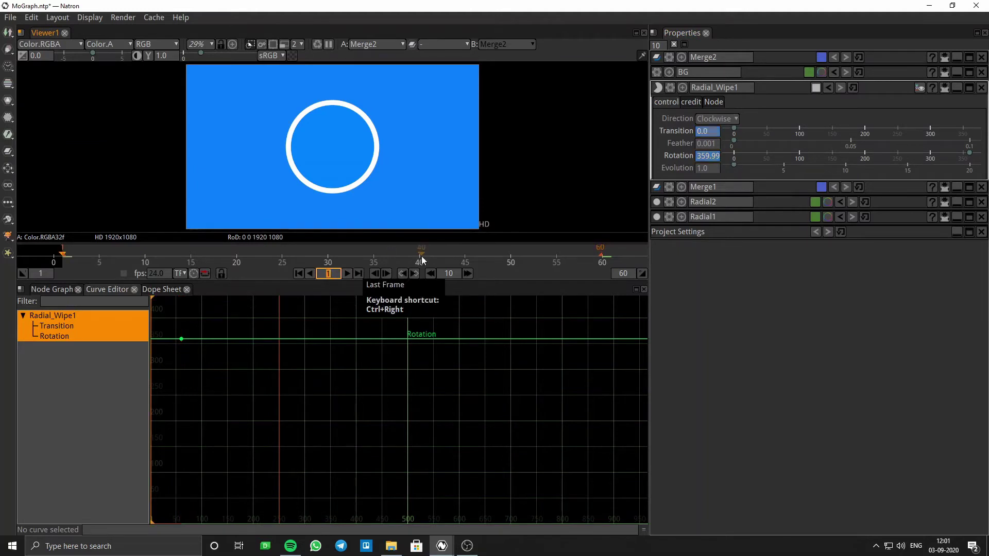
left_click_drag(735, 132, 687, 168)
Frame all curves and flatten the Transition curve's tangents at frames 1 and 60 to ease it in and out
right_click(256, 391)
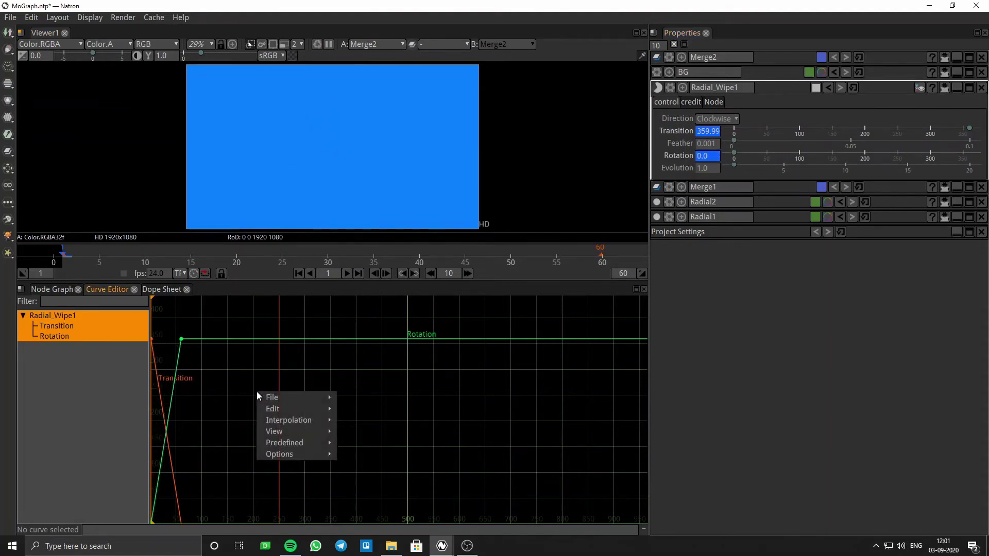
mouse_move(280, 431)
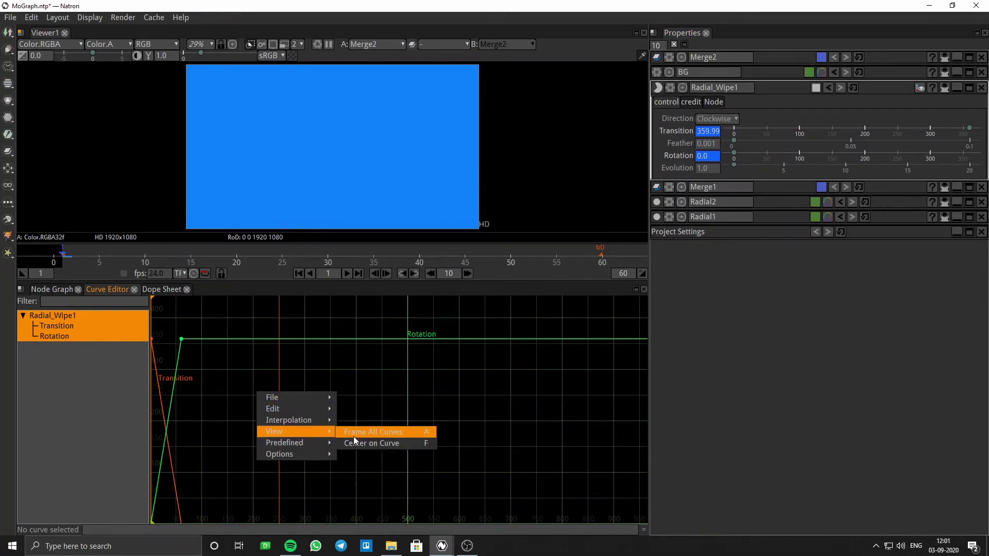
left_click(353, 433)
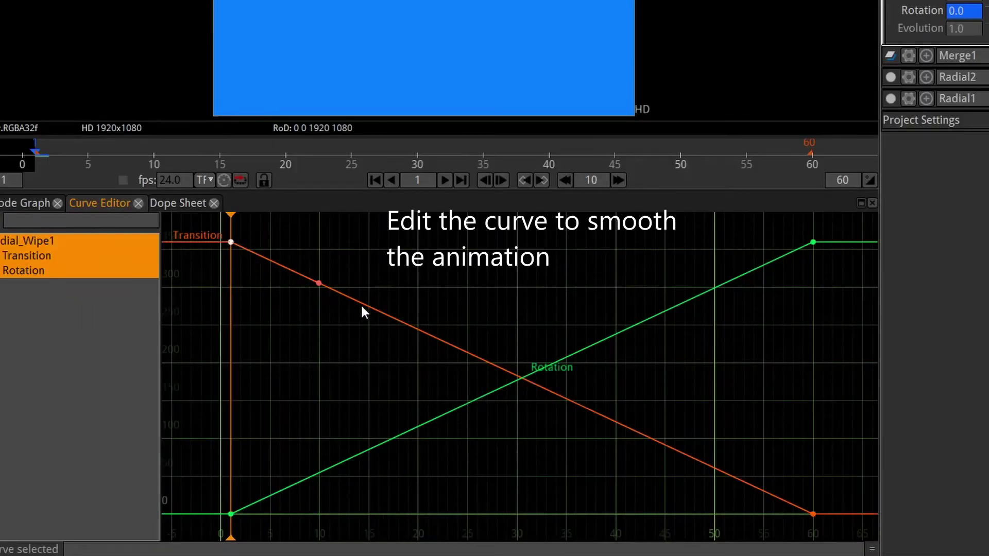
left_click_drag(319, 283, 320, 243)
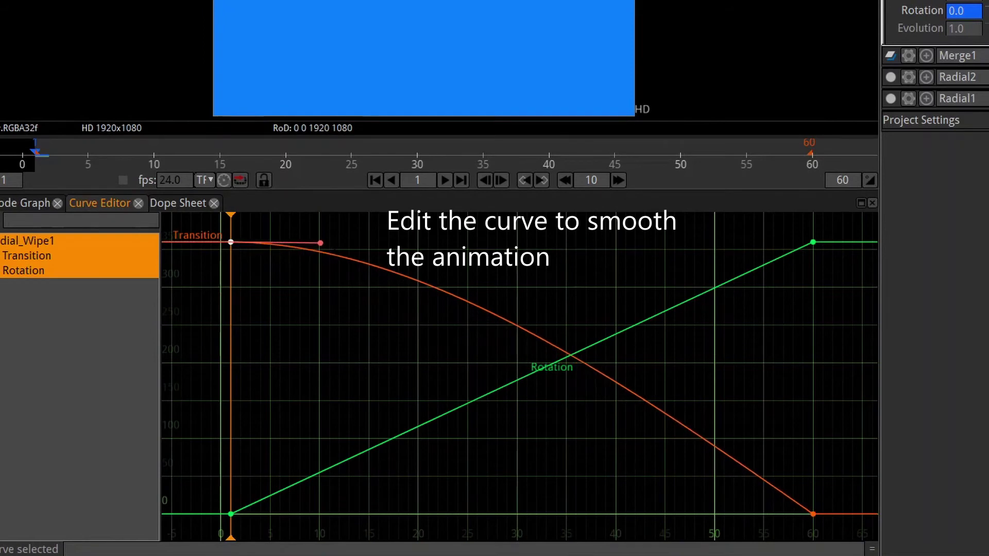
left_click(812, 514)
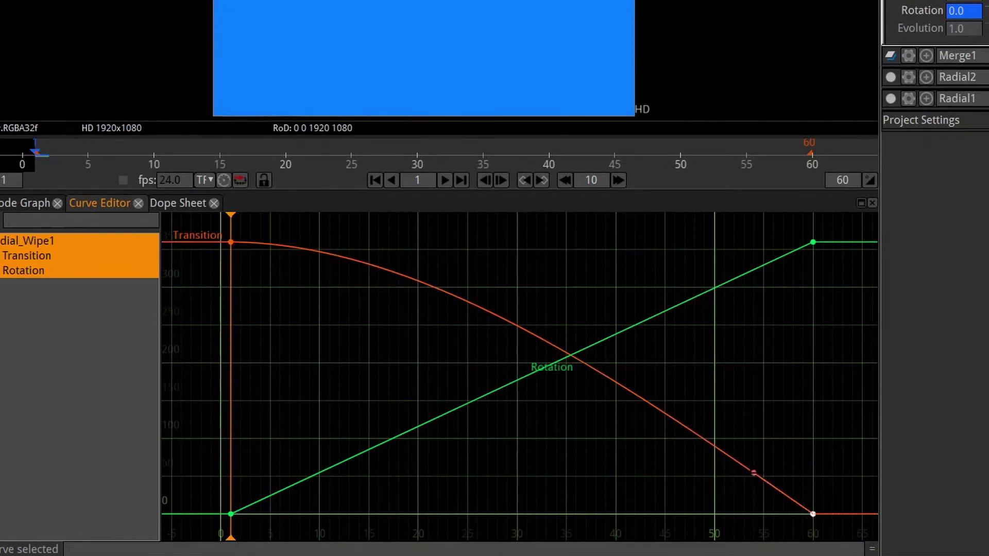
left_click_drag(754, 472, 742, 508)
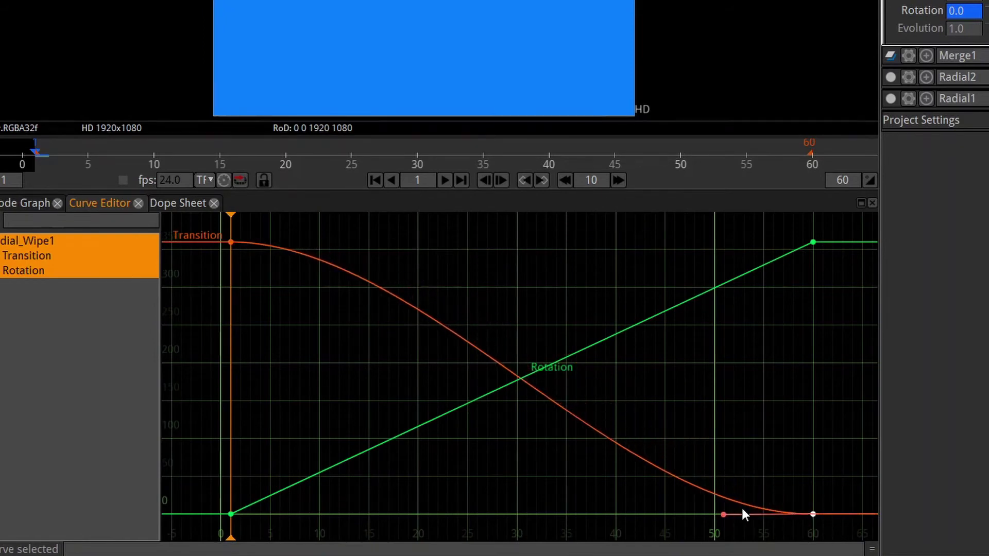
Flatten the Rotation curve's tangents at frames 60 and 1 to form a smooth S-curve
left_click(781, 236)
left_click_drag(724, 283, 713, 240)
left_click(213, 497)
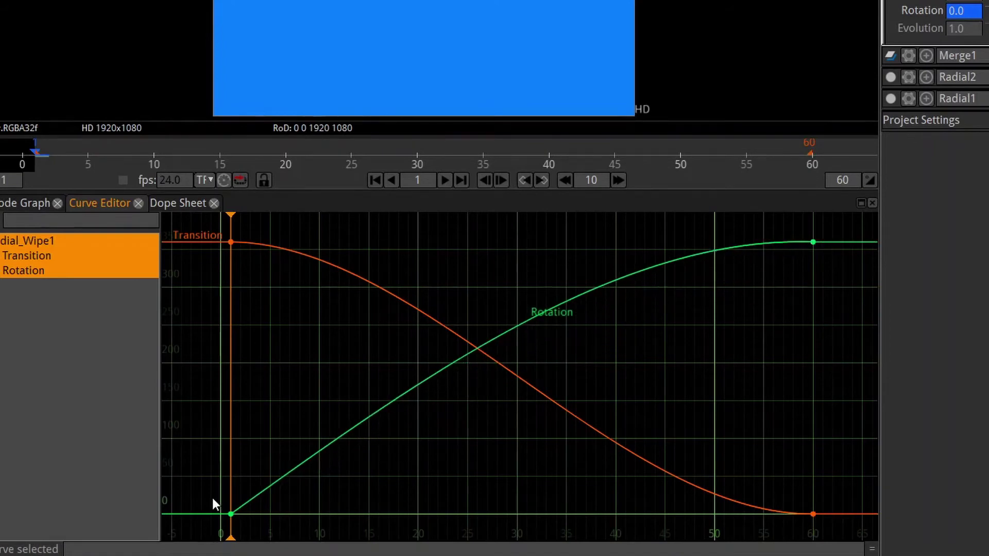
left_click_drag(288, 472, 308, 514)
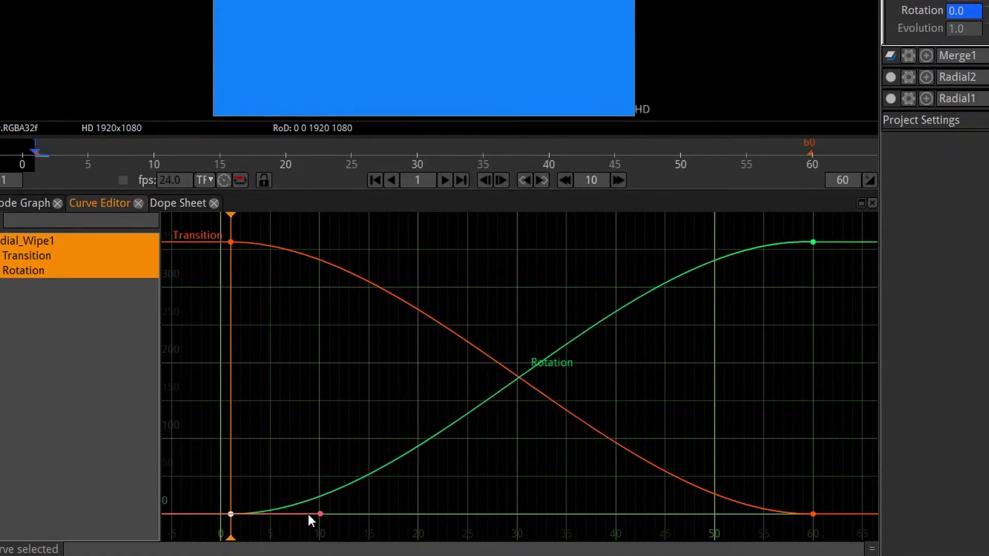
Play back the ring animation, stop it and return to frame 1
left_click(446, 180)
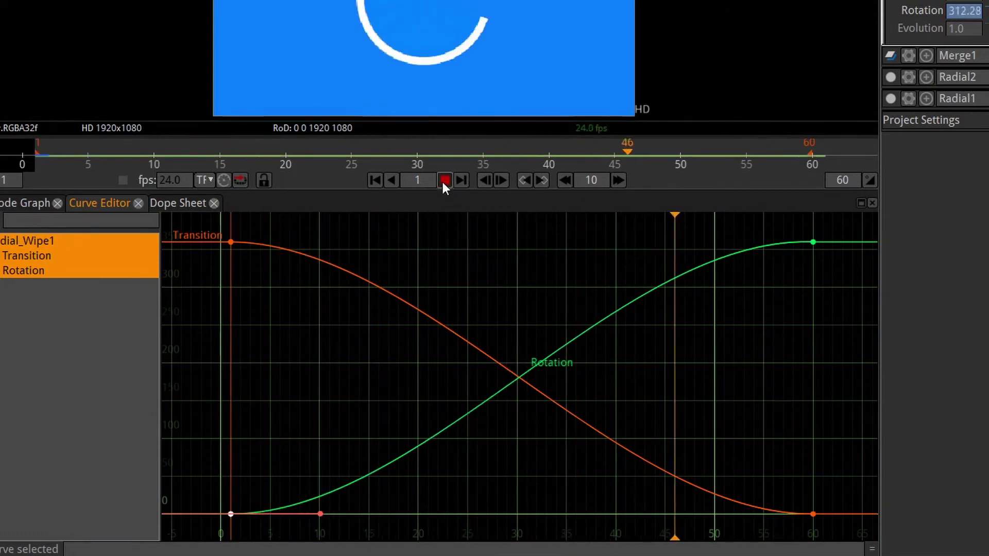
left_click(444, 180)
left_click_drag(278, 218, 497, 236)
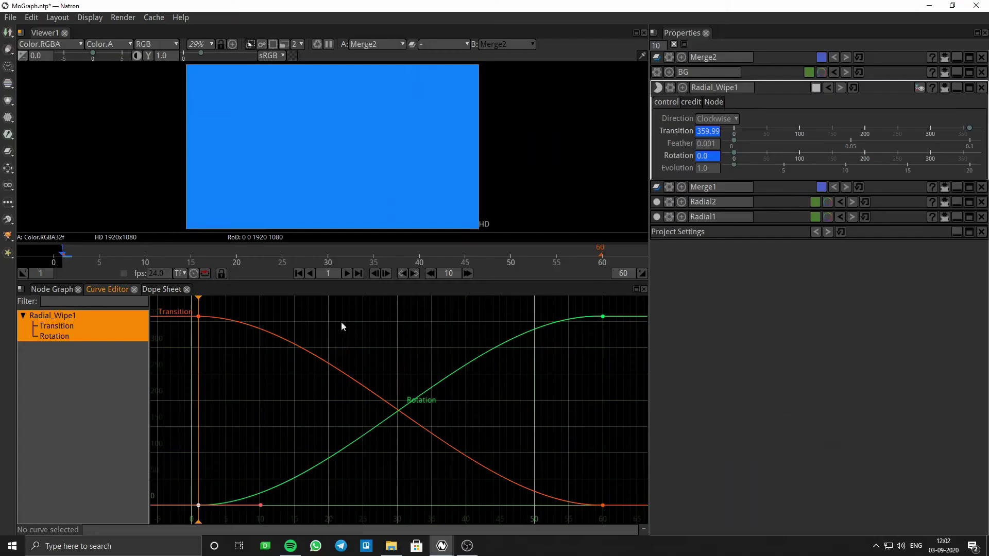
Preview the eased ring animation again, stop playback and scrub to about frame 28
left_click(348, 273)
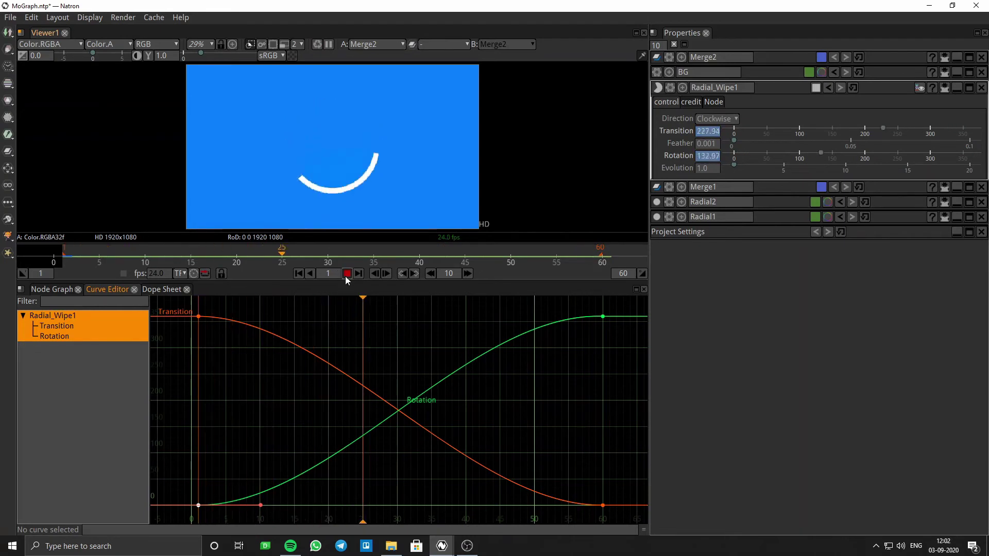
left_click(346, 274)
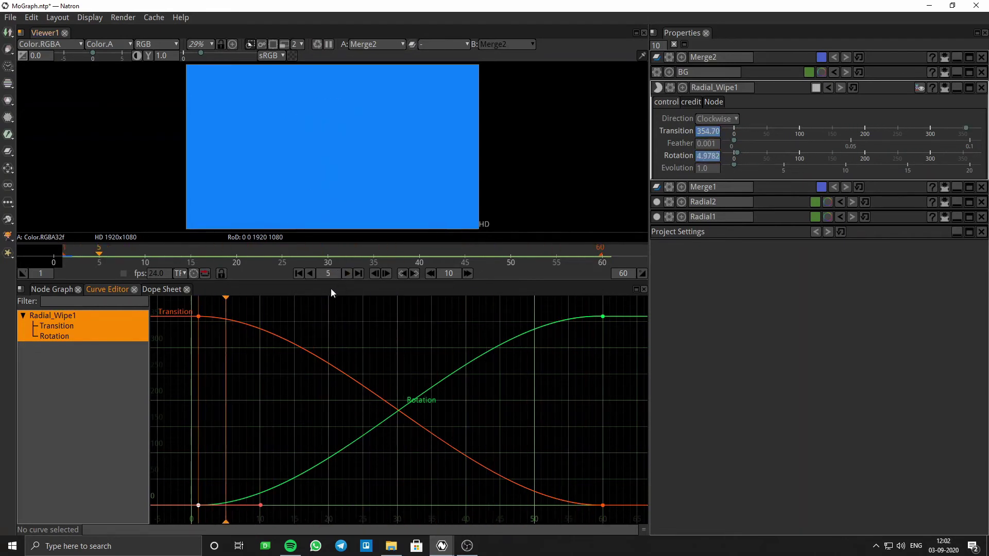
left_click_drag(225, 298, 386, 313)
Add a Text node to the node graph and place it above the connection between Merge2 and Viewer1
left_click(46, 290)
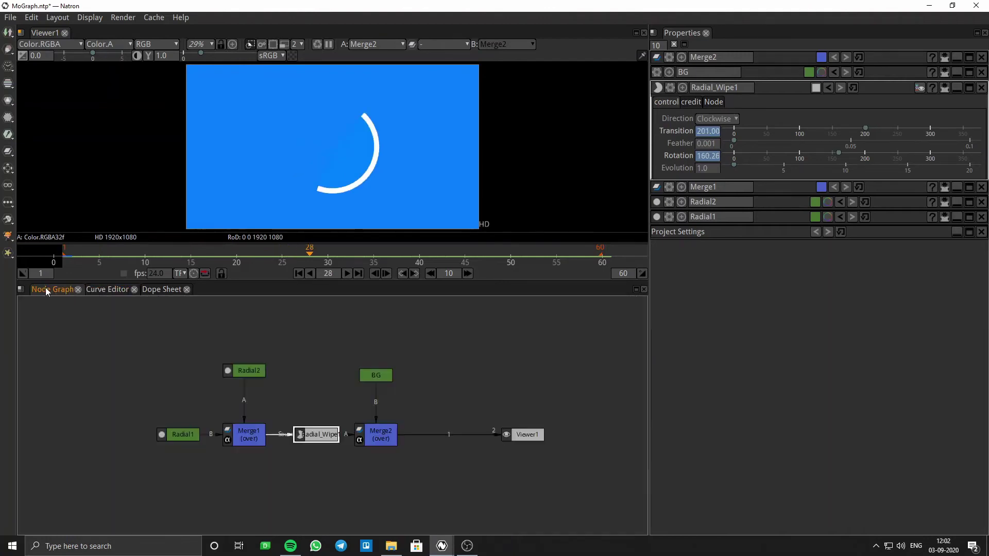
left_click_drag(352, 407, 229, 393)
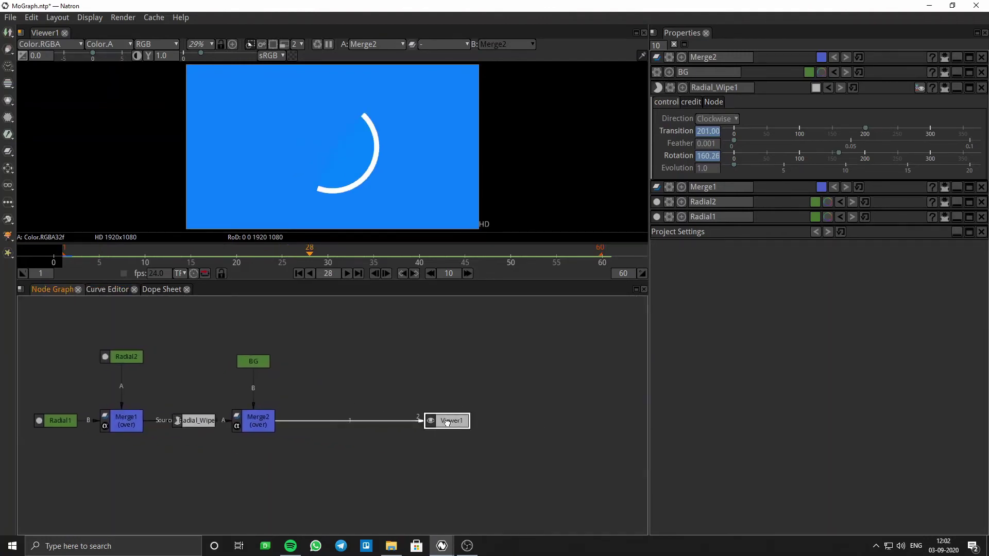
right_click(317, 353)
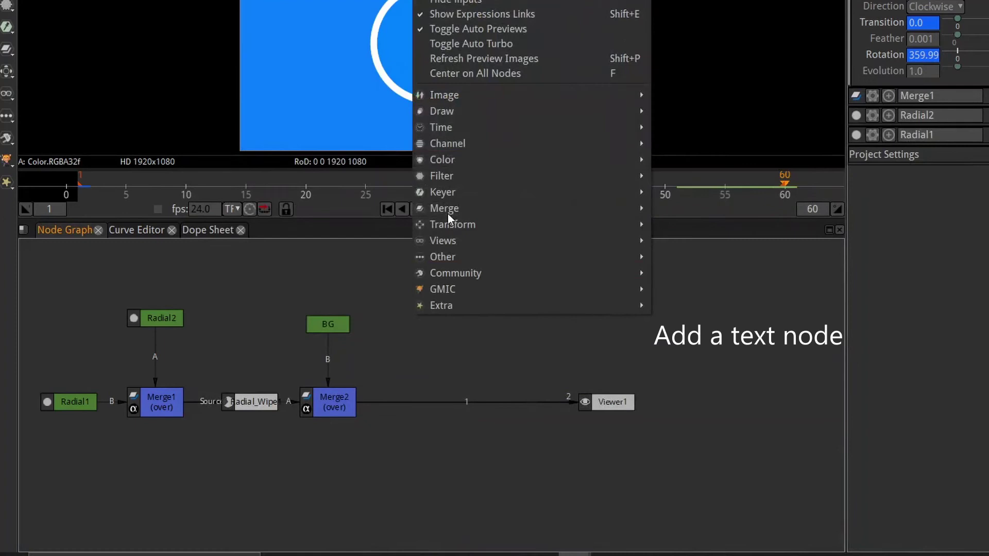
mouse_move(371, 199)
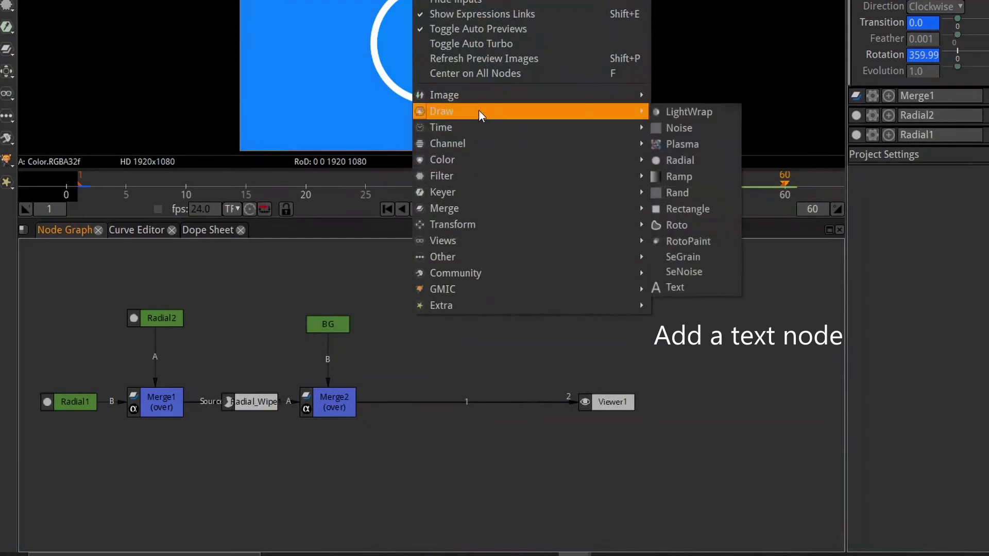
left_click(670, 287)
left_click_drag(454, 404, 459, 315)
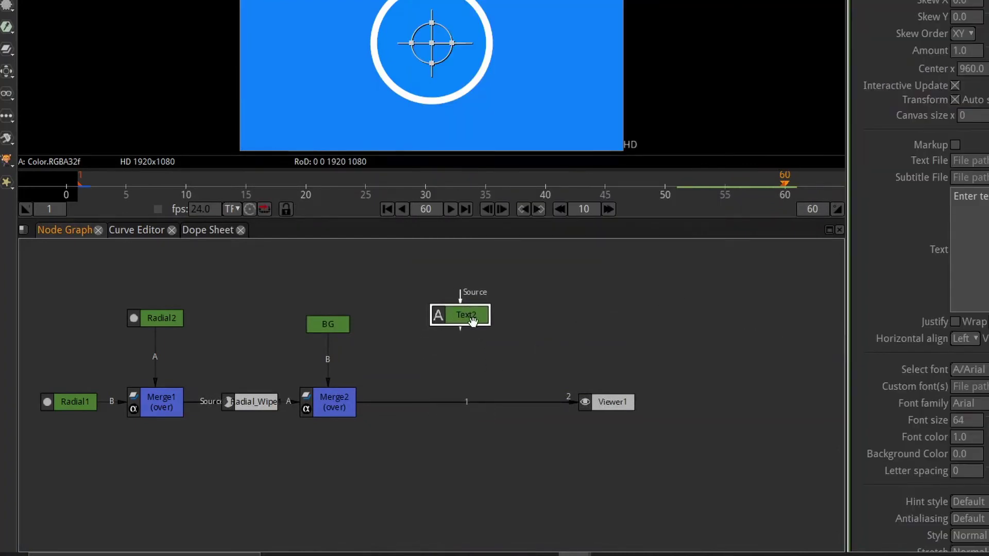
Add a Merge node under the Text node and connect it between Merge2 and Viewer1, with the text over the ring composite
right_click(462, 318)
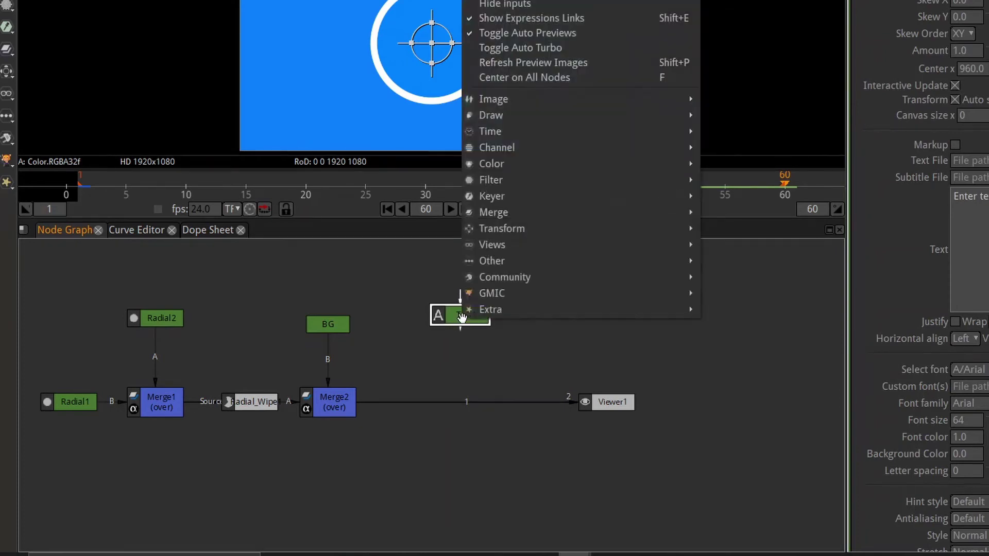
mouse_move(509, 210)
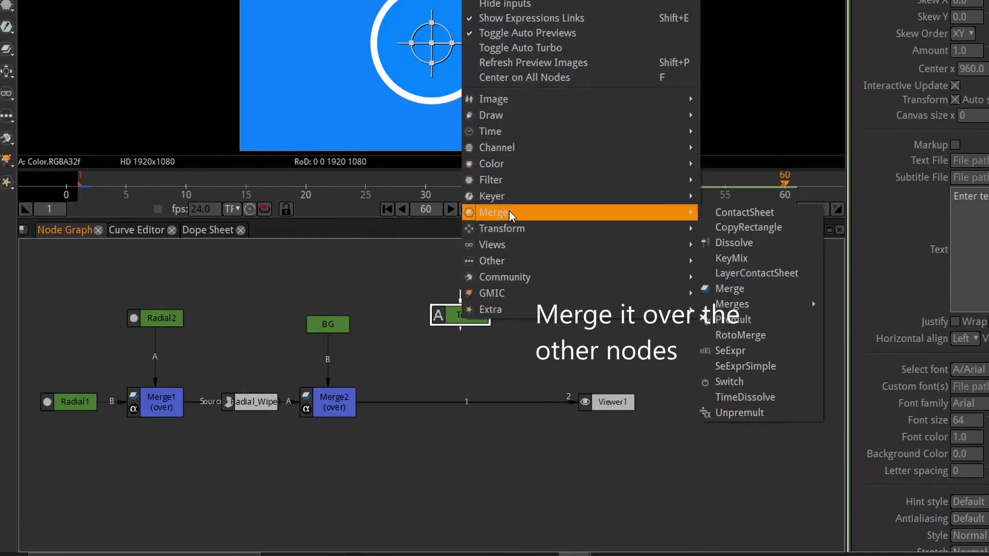
left_click(735, 287)
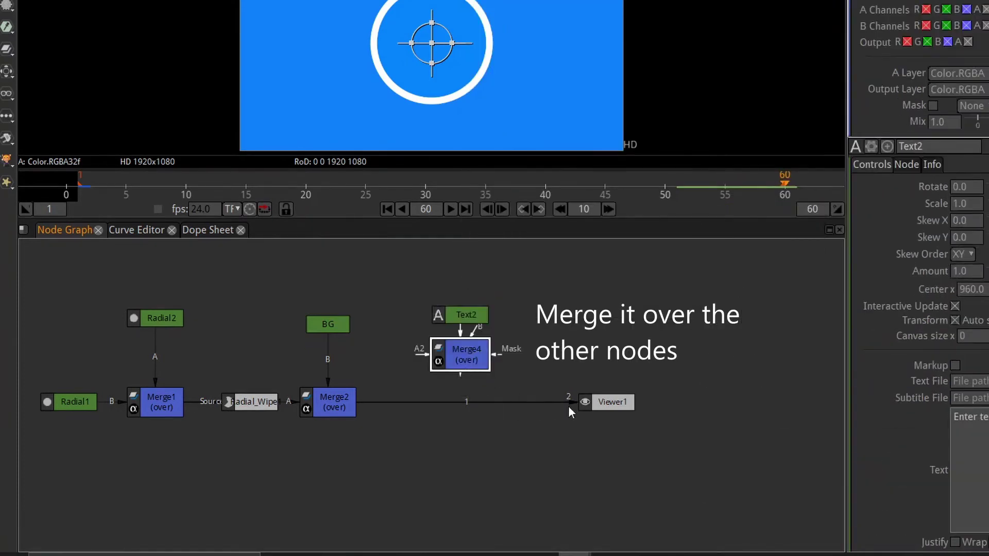
mouse_move(565, 406)
left_mouse_down()
mouse_move(350, 422)
mouse_move(443, 361)
mouse_move(472, 420)
mouse_move(581, 403)
left_mouse_up()
left_click(608, 404)
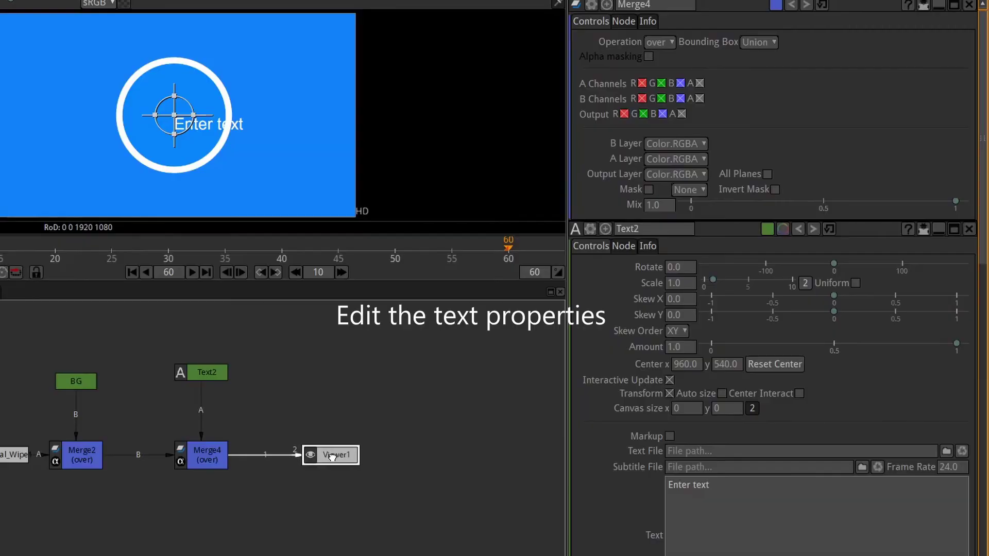
Enable Center Interact on the Text node and replace its placeholder text with MOTION
left_click(798, 393)
scroll(775, 389, "down", 4)
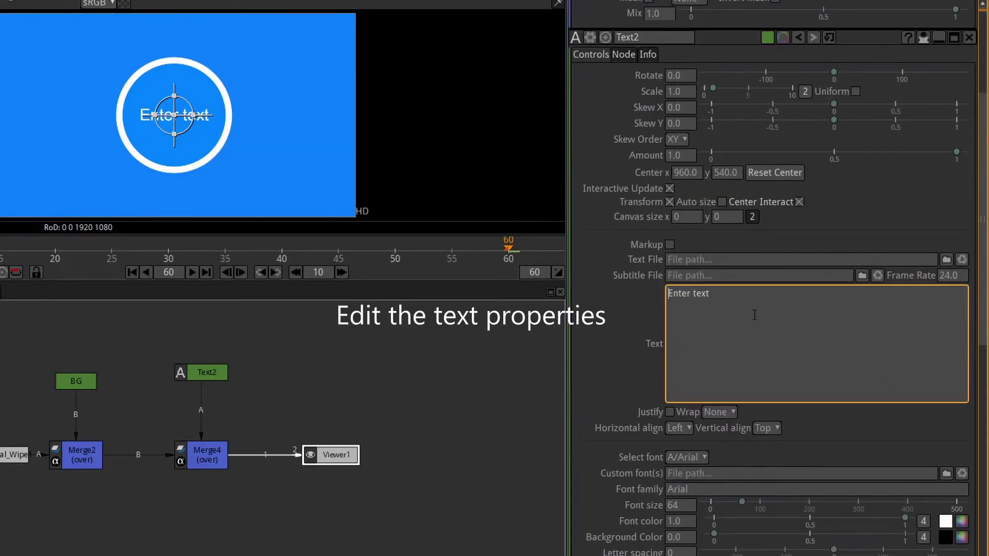
left_click(754, 313)
key("ctrl+a")
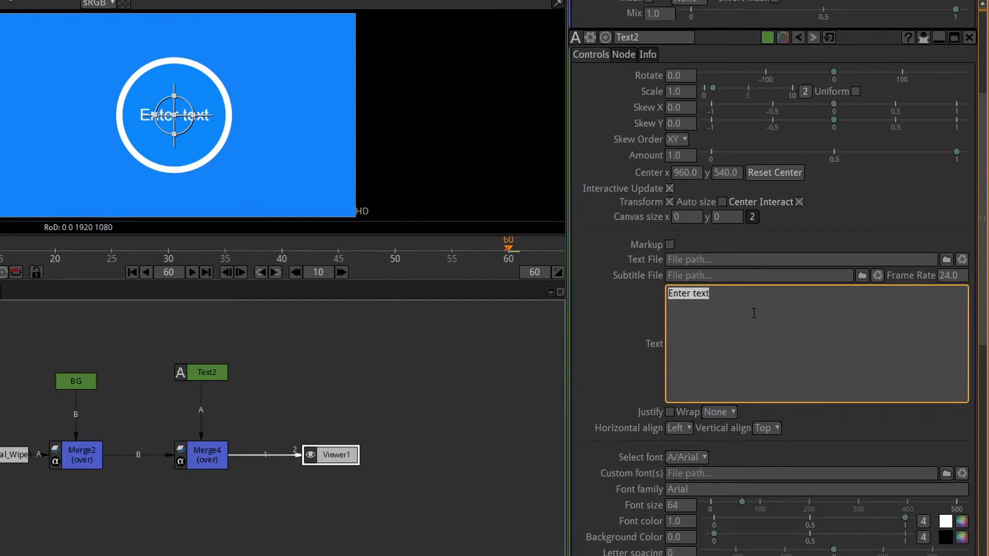
type("MOTION")
Set the text's font to MammaGamma and its font size to 101
scroll(754, 324, "down", 3)
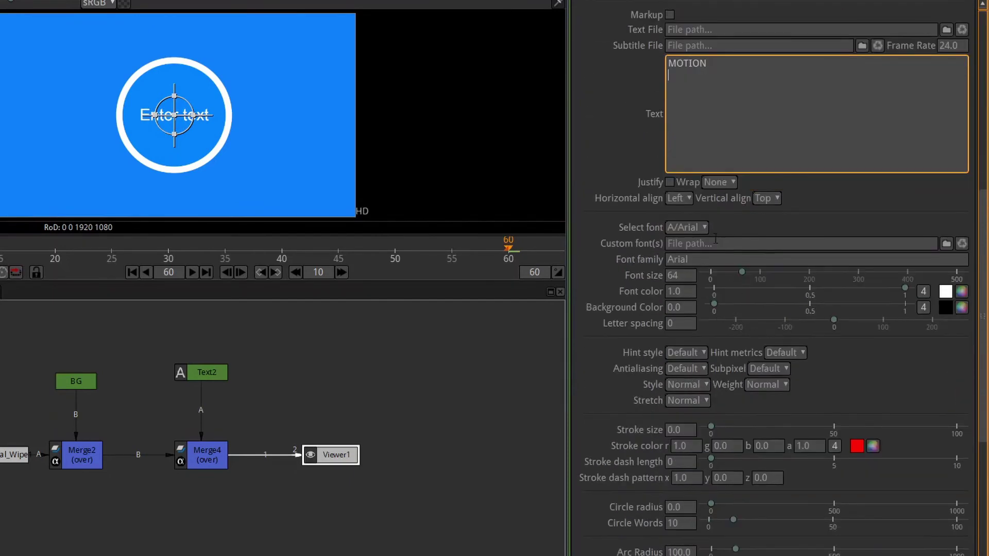
left_click(704, 228)
mouse_move(690, 410)
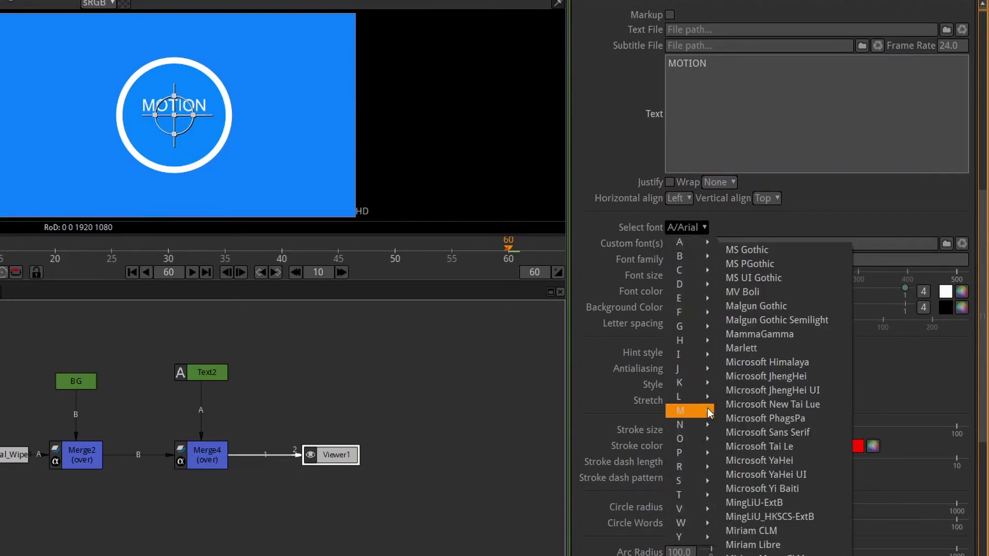
left_click(765, 332)
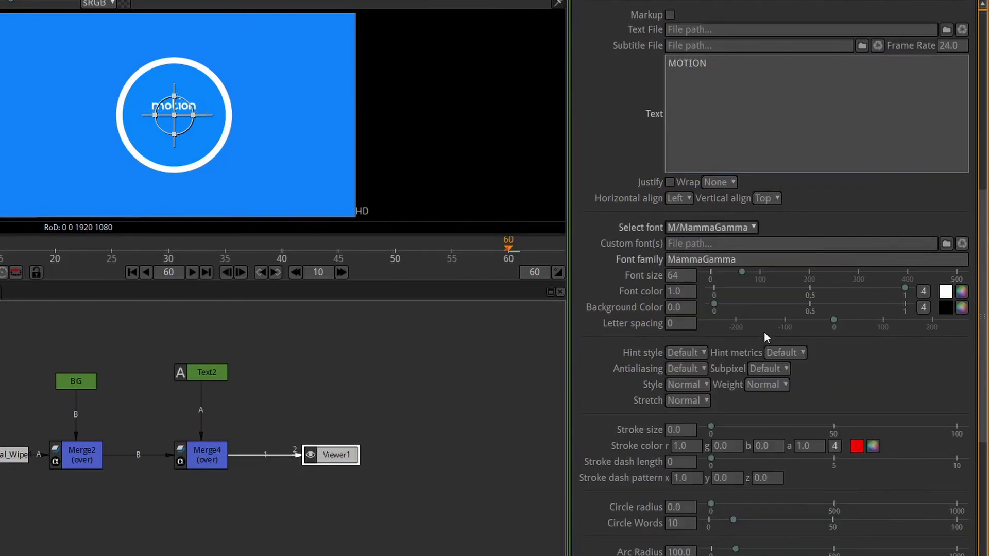
left_click_drag(742, 273, 760, 275)
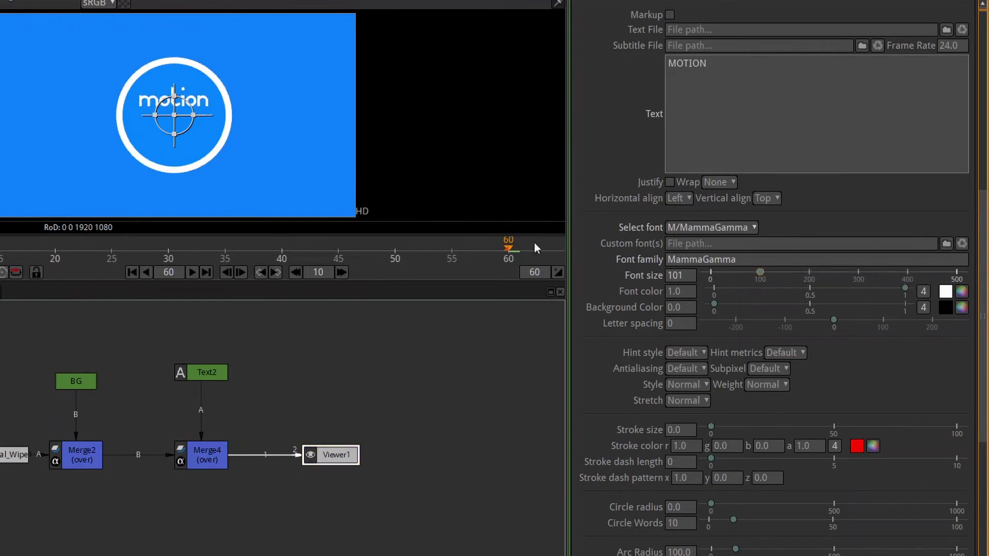
Move the text down into the middle of the ring, with its center at about x 966, y 447
left_click_drag(173, 118, 176, 137)
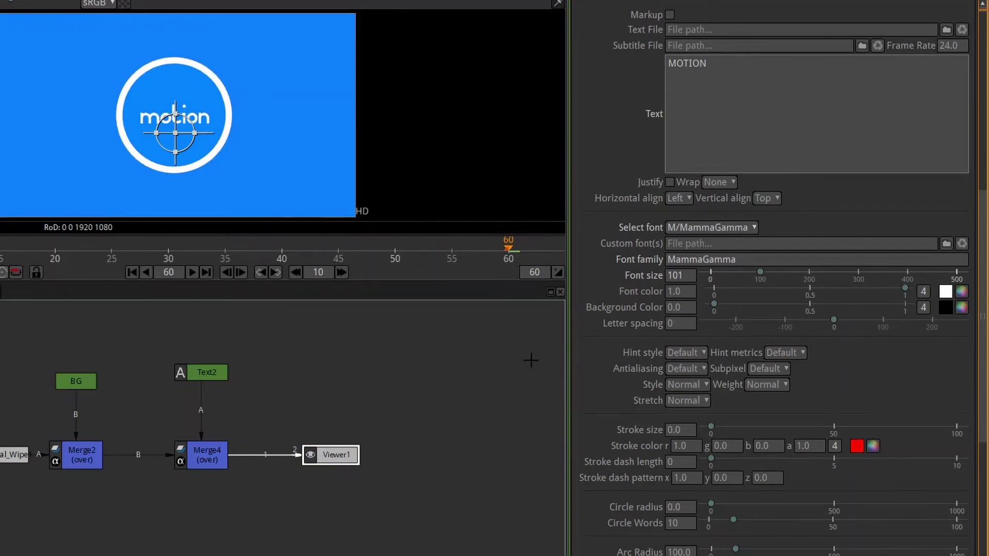
scroll(704, 383, "up", 1)
scroll(706, 383, "up", 4)
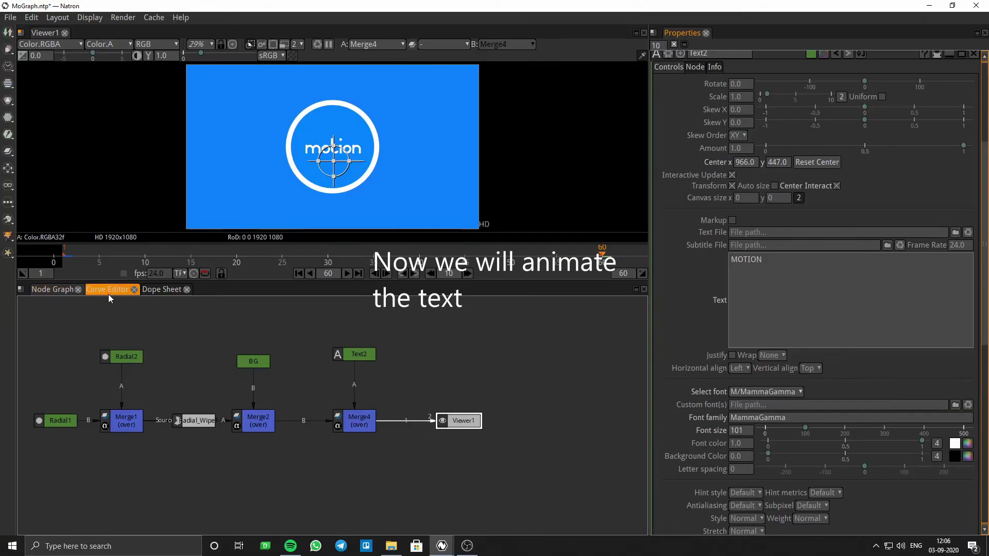
Set a keyframe on the x value of the text's Center at frame 40
left_click(107, 289)
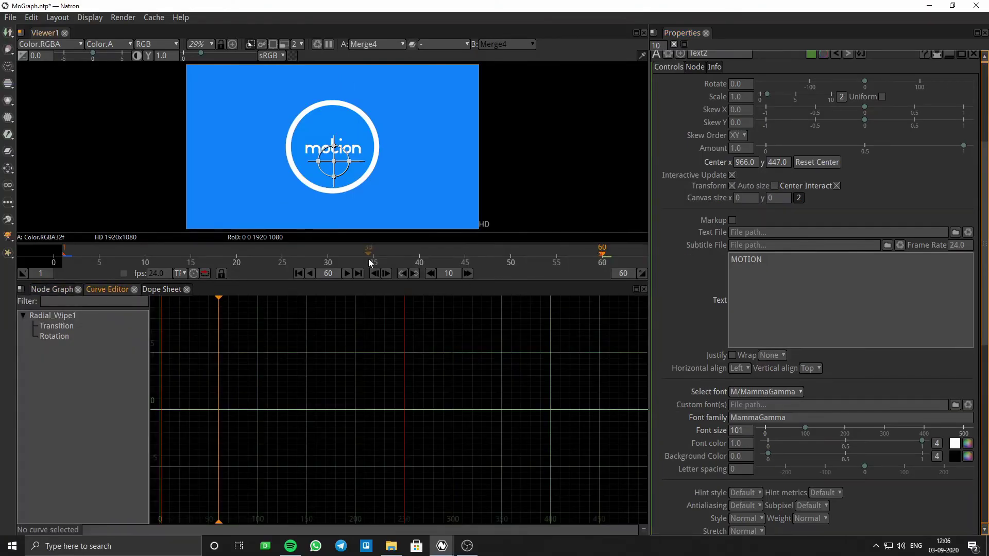
left_click(416, 255)
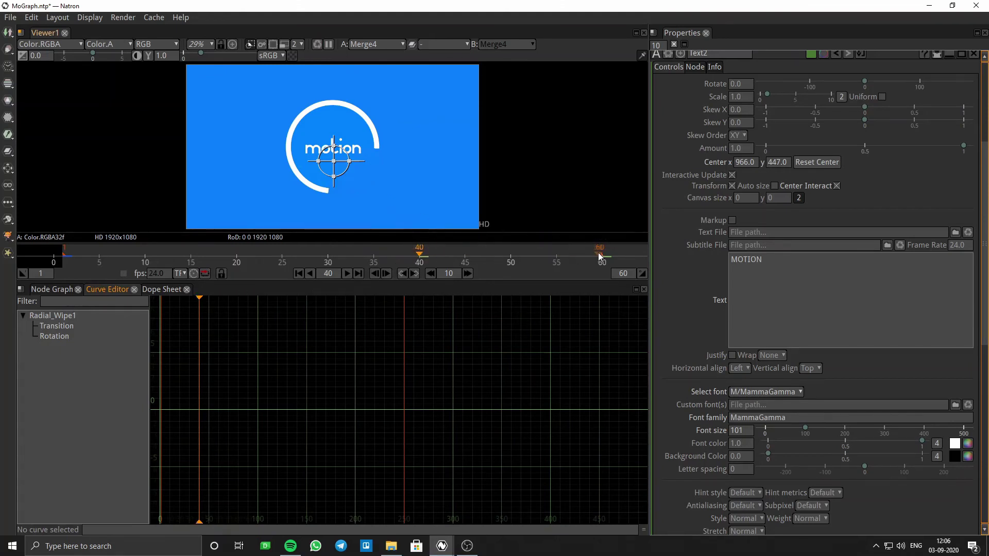
left_click(746, 163)
right_click(746, 163)
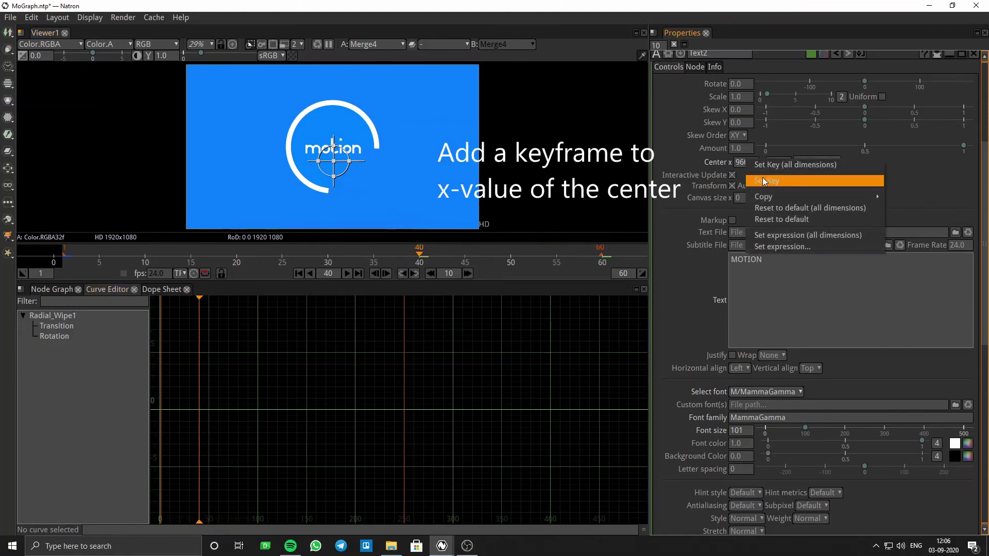
left_click(764, 181)
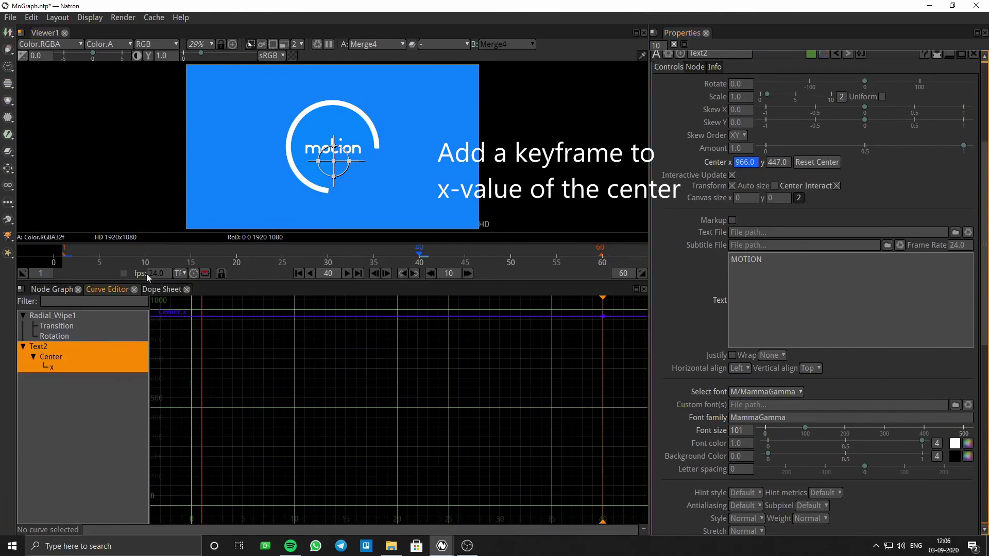
At frame 1, move the text horizontally off the frame to Center x of about 2116, and frame all curves
left_click(332, 273)
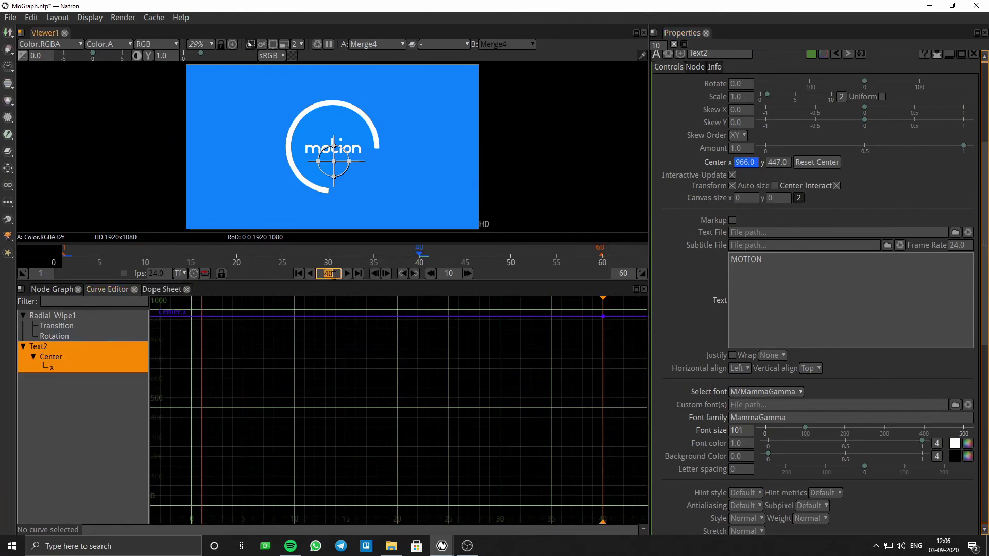
key("Return")
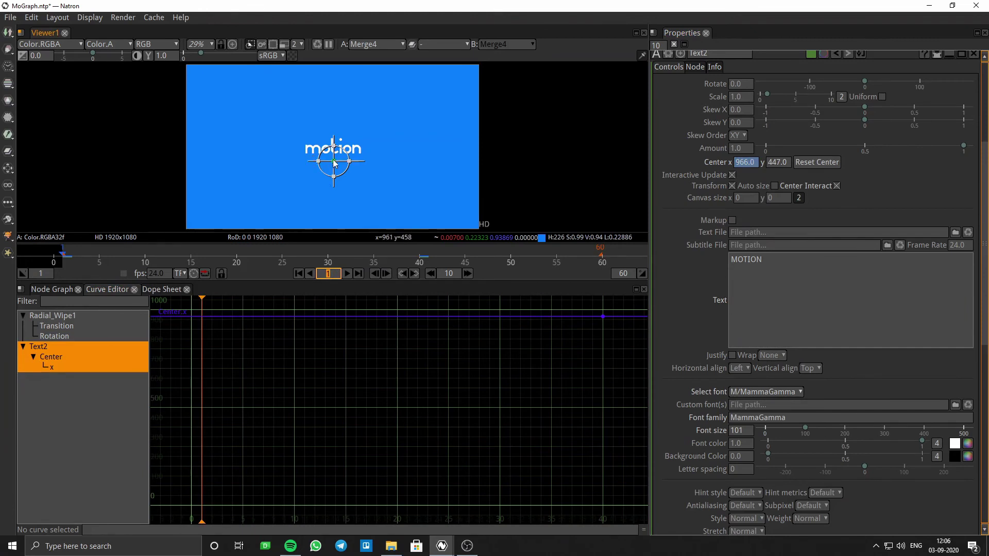
left_click_drag(334, 164, 509, 164)
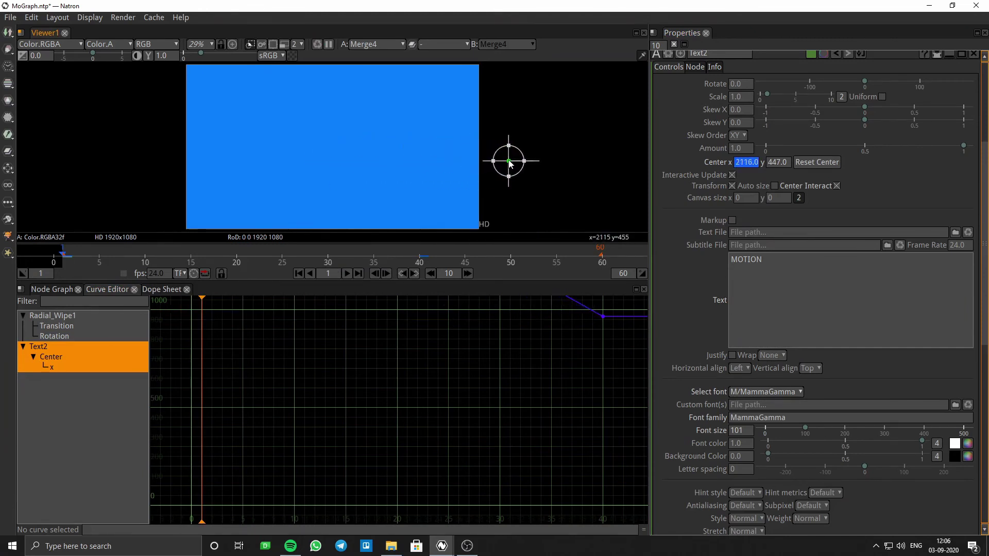
right_click(329, 351)
mouse_move(356, 392)
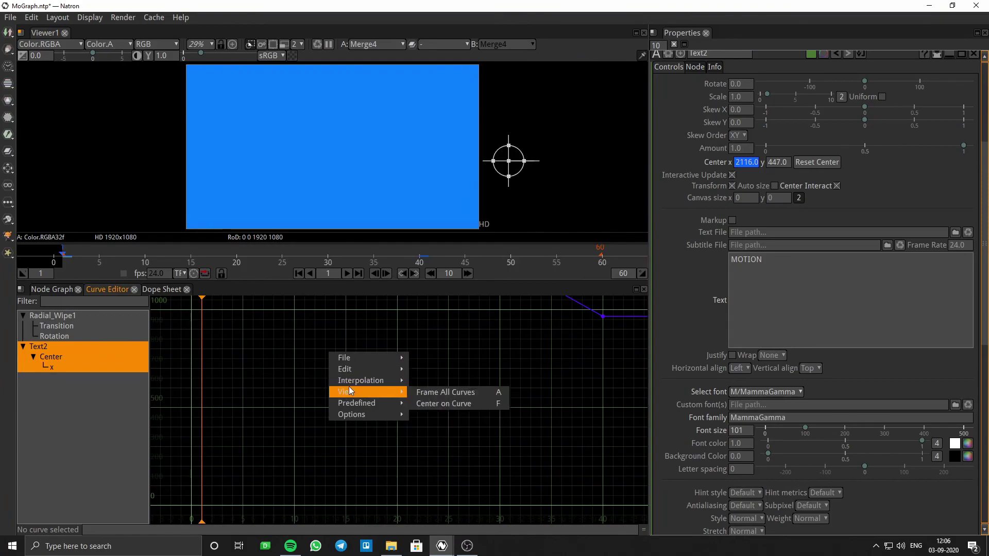
left_click(435, 393)
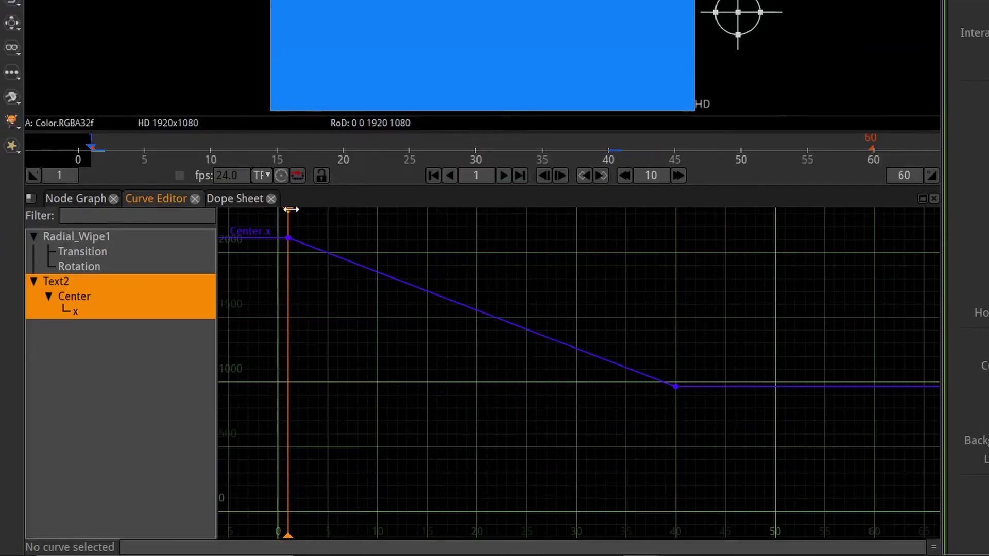
Play back the text slide-in animation, stop it and scrub back to frame 33
left_click(502, 176)
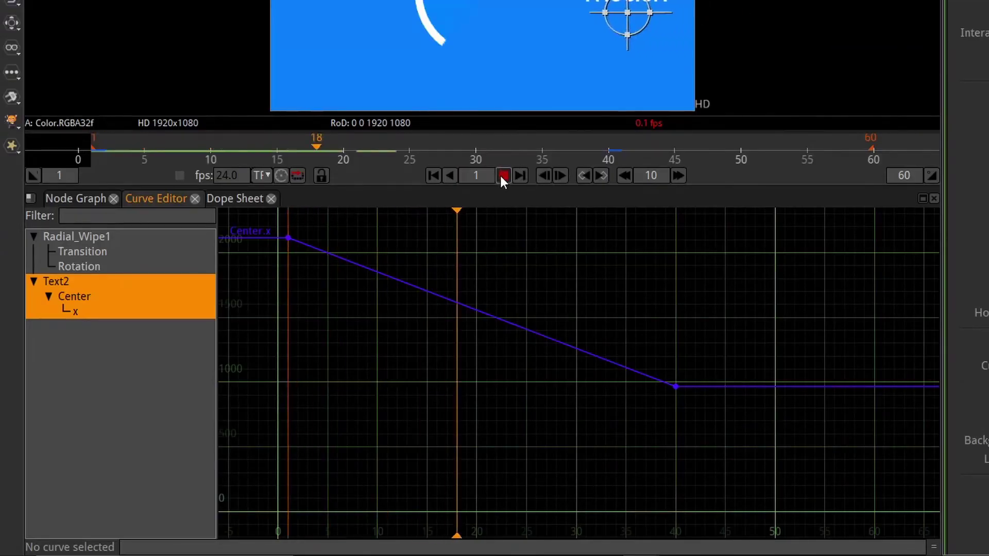
left_click(502, 175)
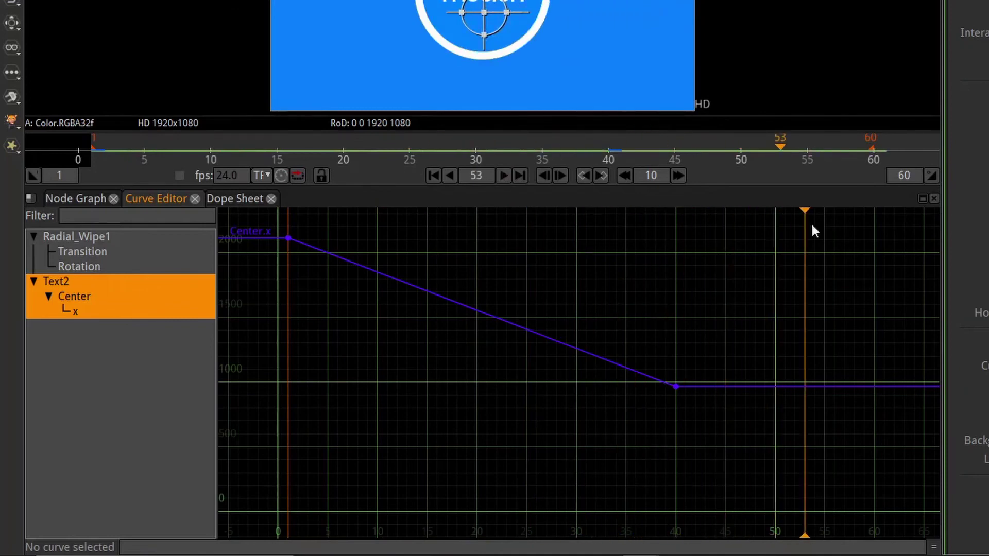
left_click_drag(806, 211, 607, 240)
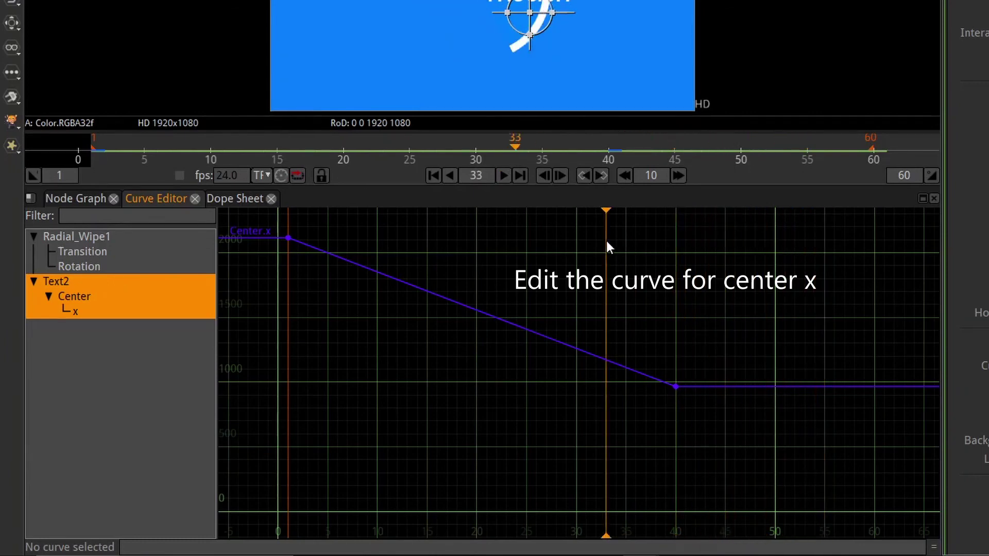
Flatten the Center x curve's tangents at frames 40 and 1 to ease the text's movement
left_click_drag(655, 364, 718, 427)
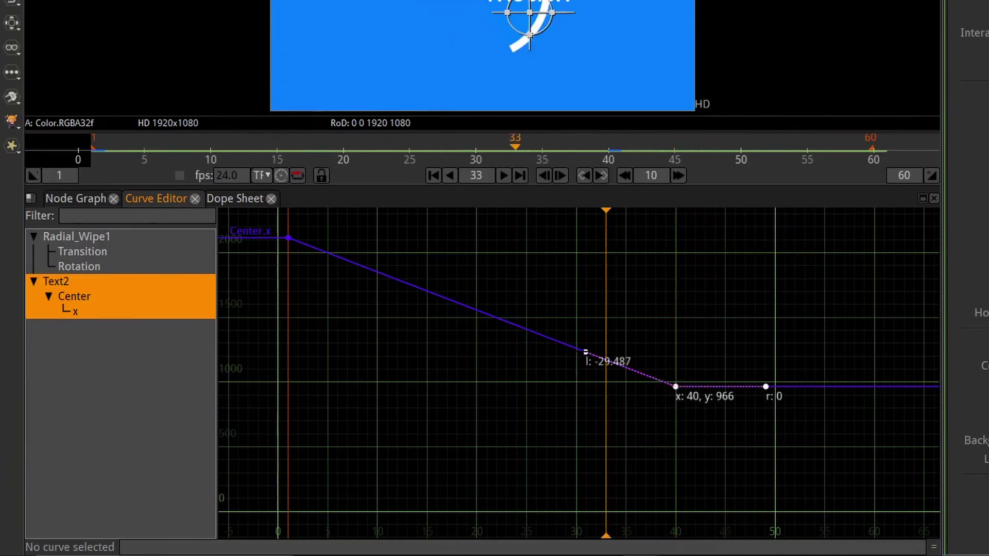
left_click_drag(586, 352, 575, 389)
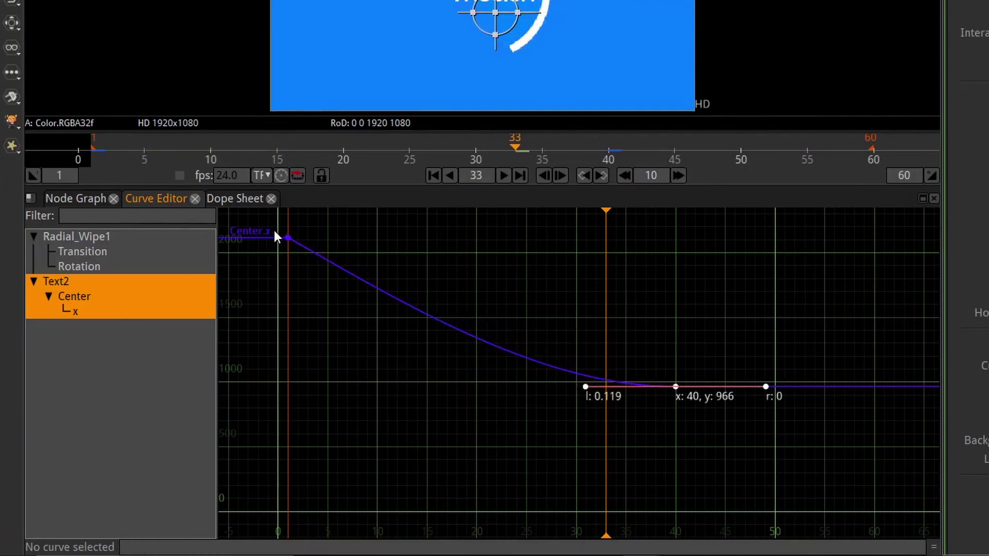
left_click_drag(276, 232, 367, 237)
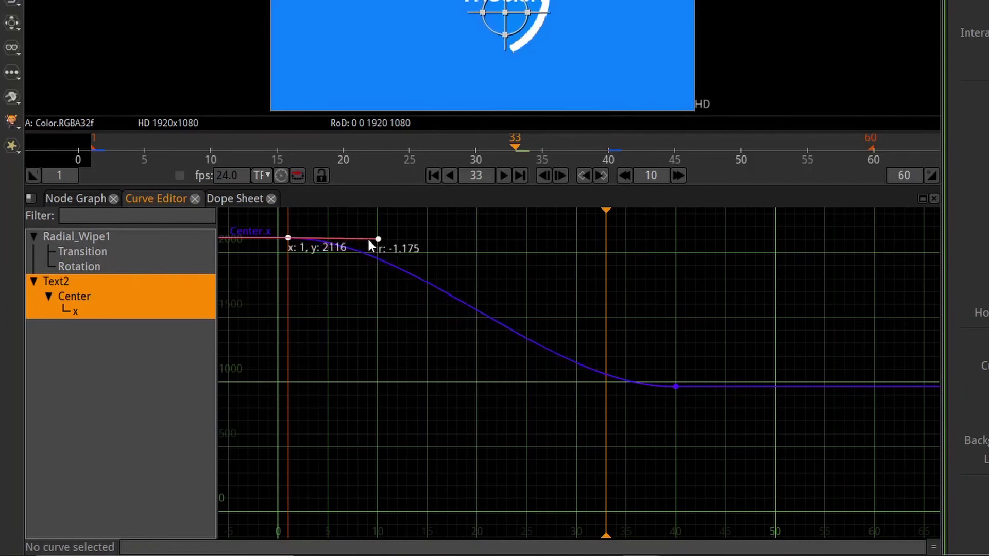
Return to frame 1 and play back the eased text and ring animation
left_click_drag(605, 210, 288, 210)
left_click(572, 288)
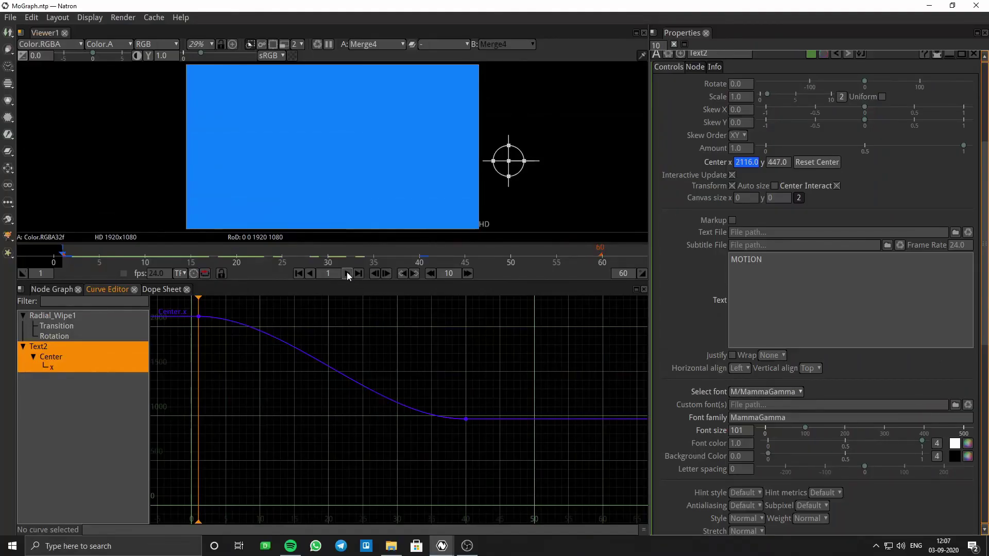
left_click(347, 273)
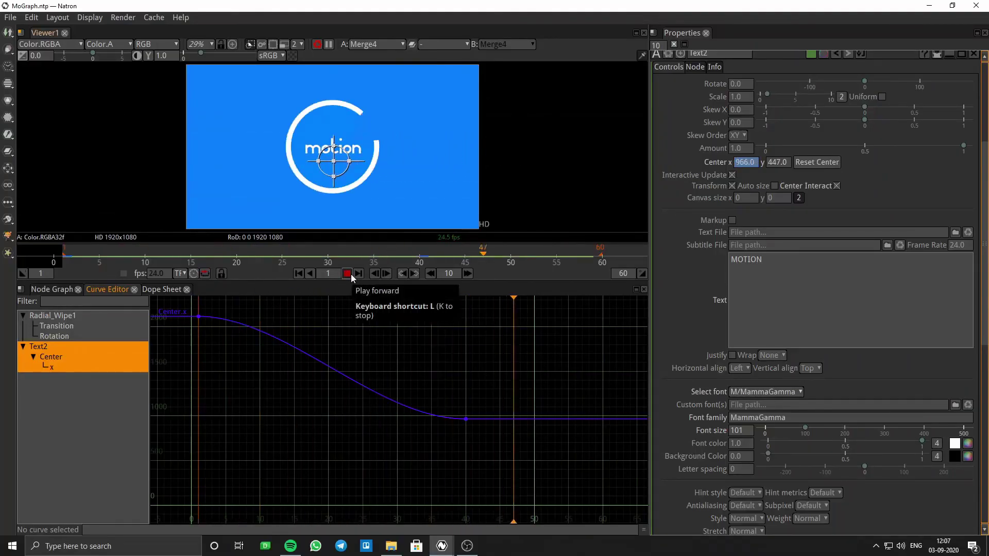